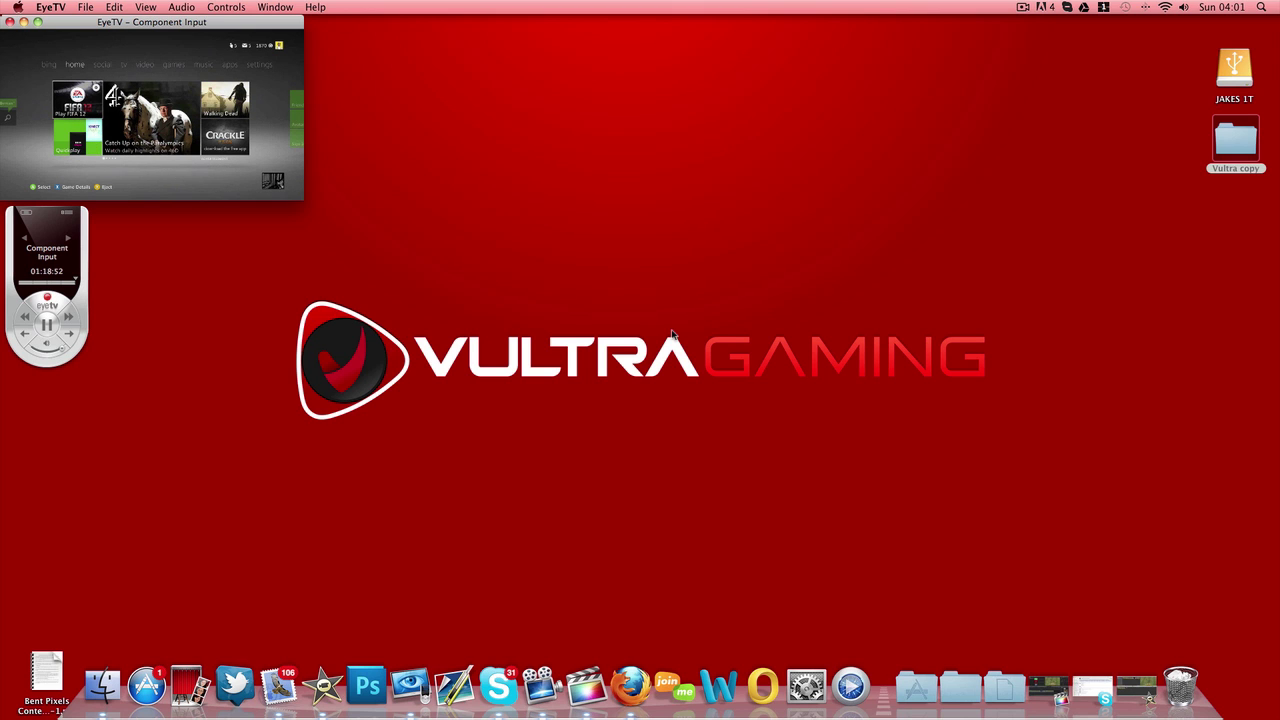
Play the project timeline in Final Cut Pro and stop with the playhead at 14:03.
click(585, 686)
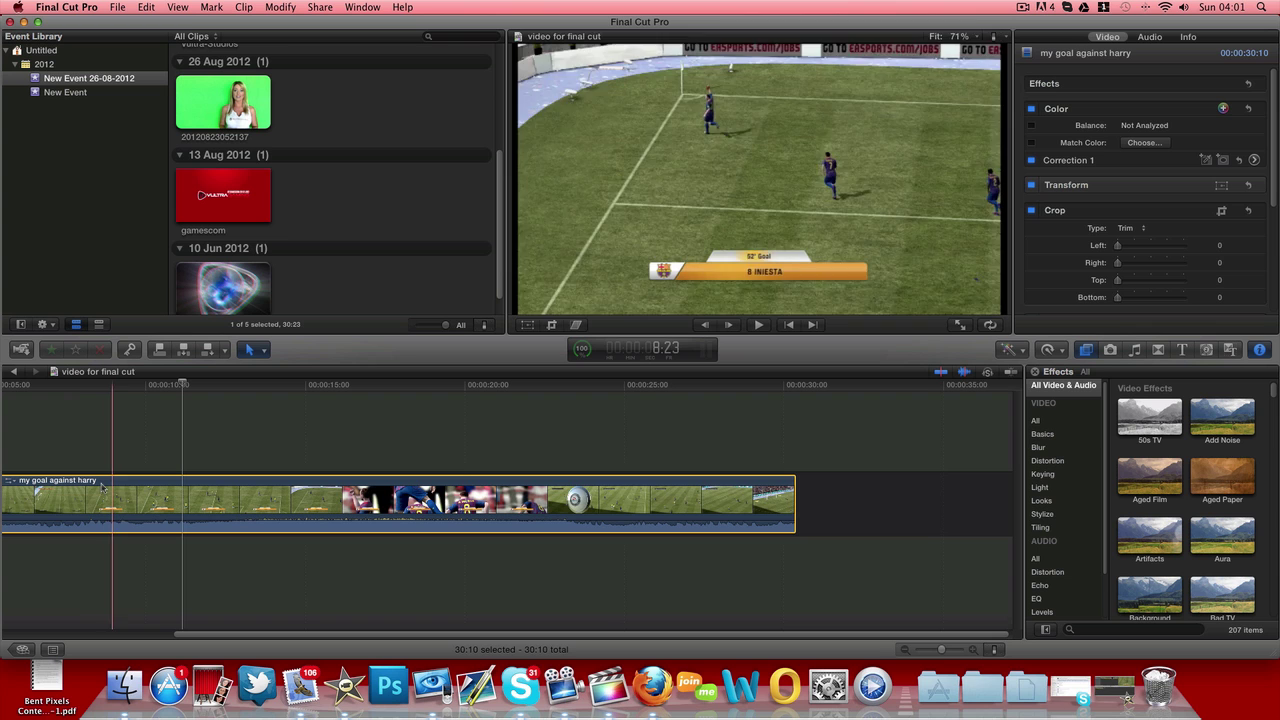
key(space)
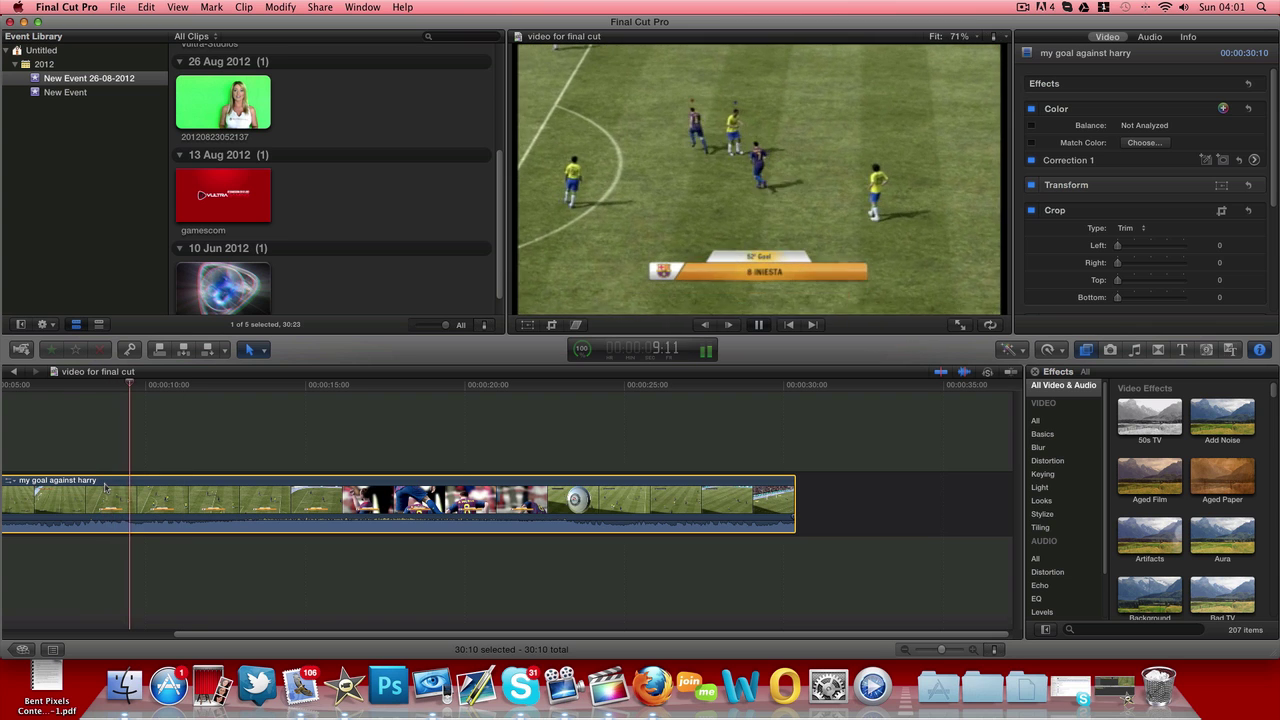
key(space)
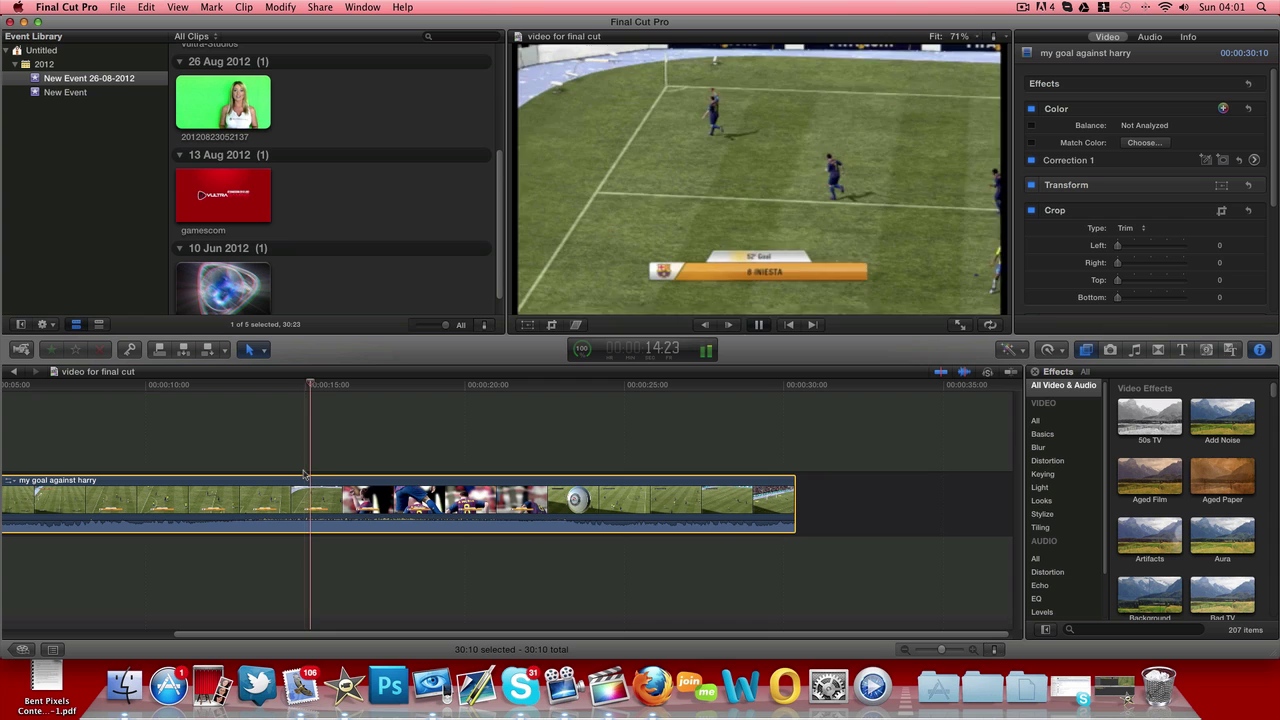
key(space)
click(279, 515)
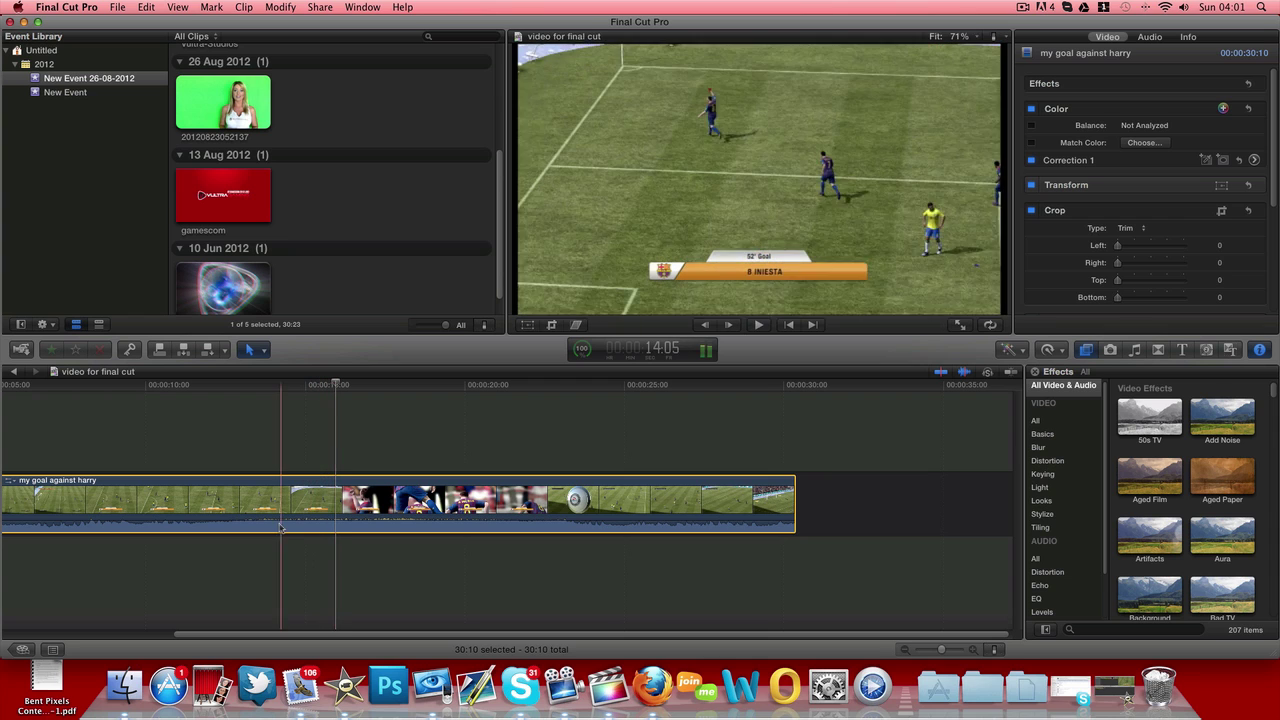
Delete the 'my goal against harry' clip and select the 2 Sep 2012 goal clip.
key(Delete)
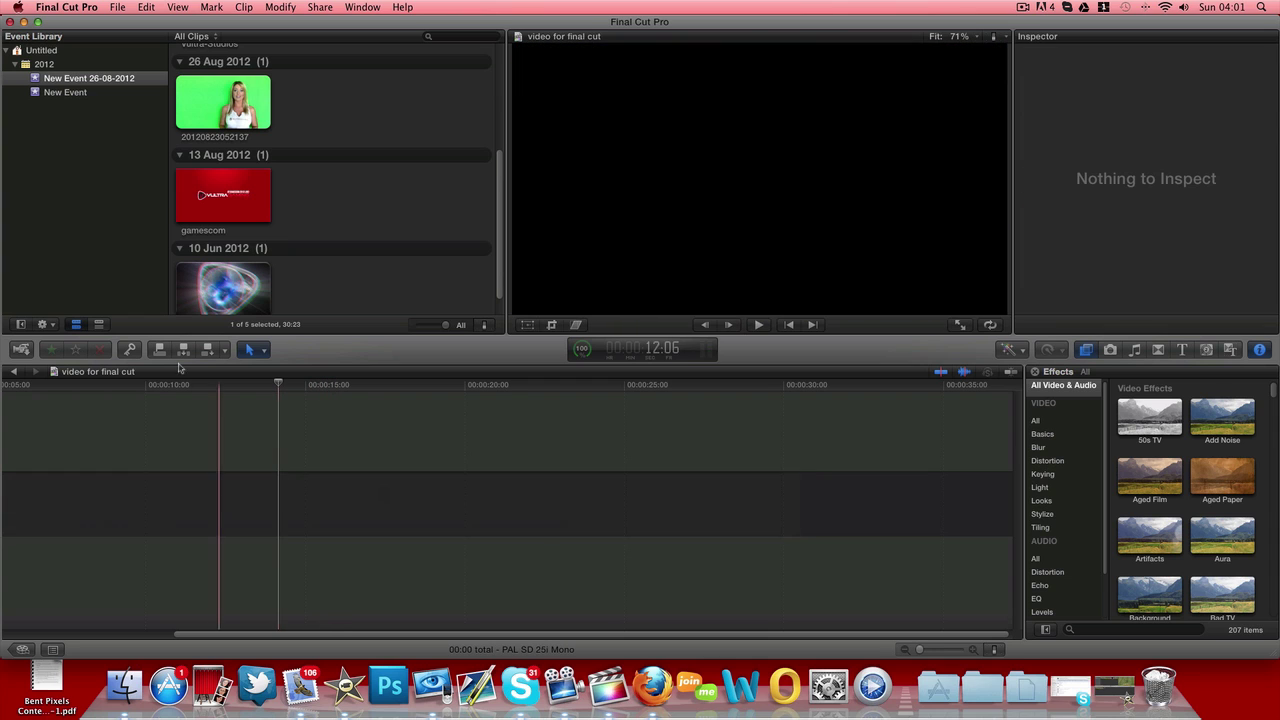
scroll(190, 286, down, 2)
scroll(230, 180, up, 3)
click(262, 88)
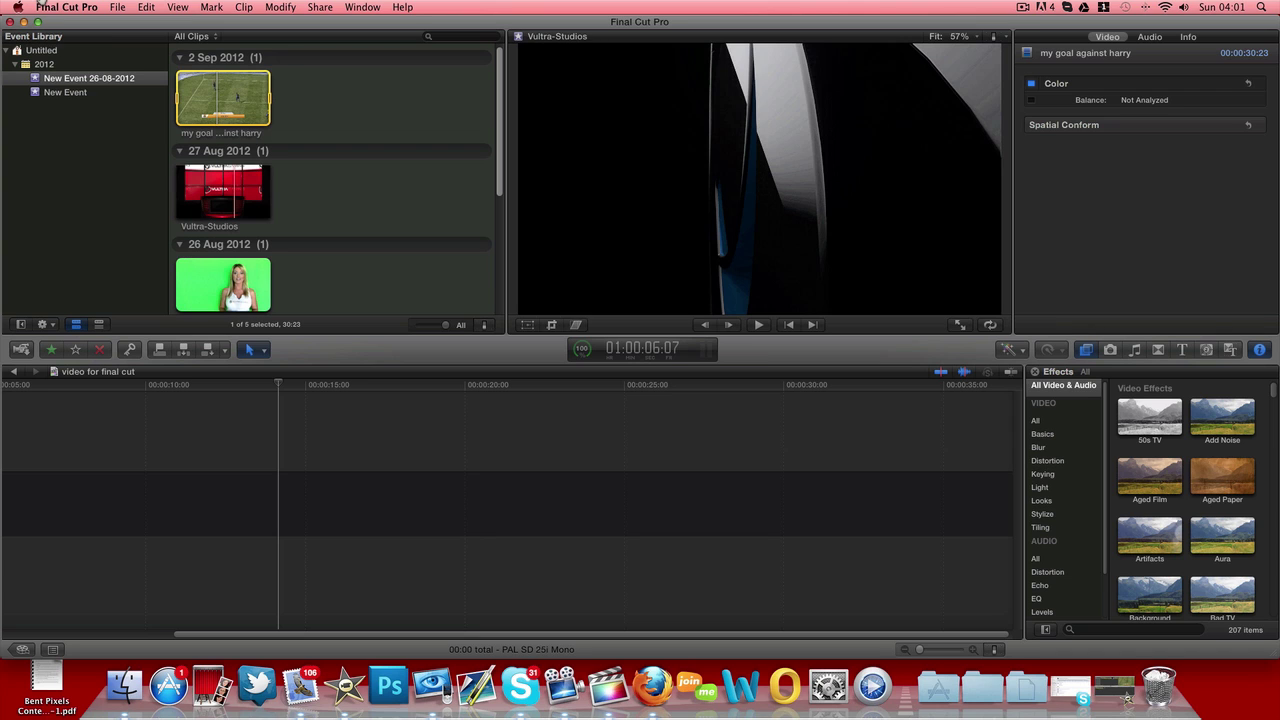
Import the goal clip MP4 from Documents and append it to the timeline.
click(118, 8)
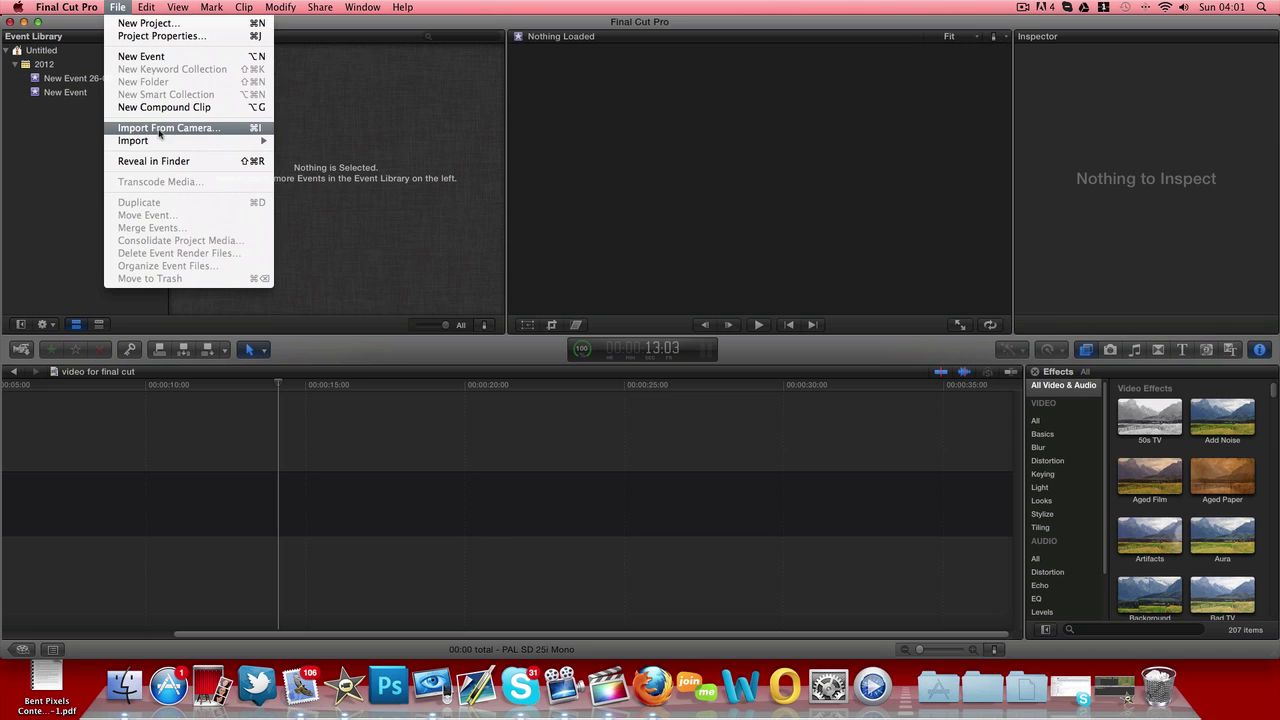
mouse_move(165, 140)
click(285, 144)
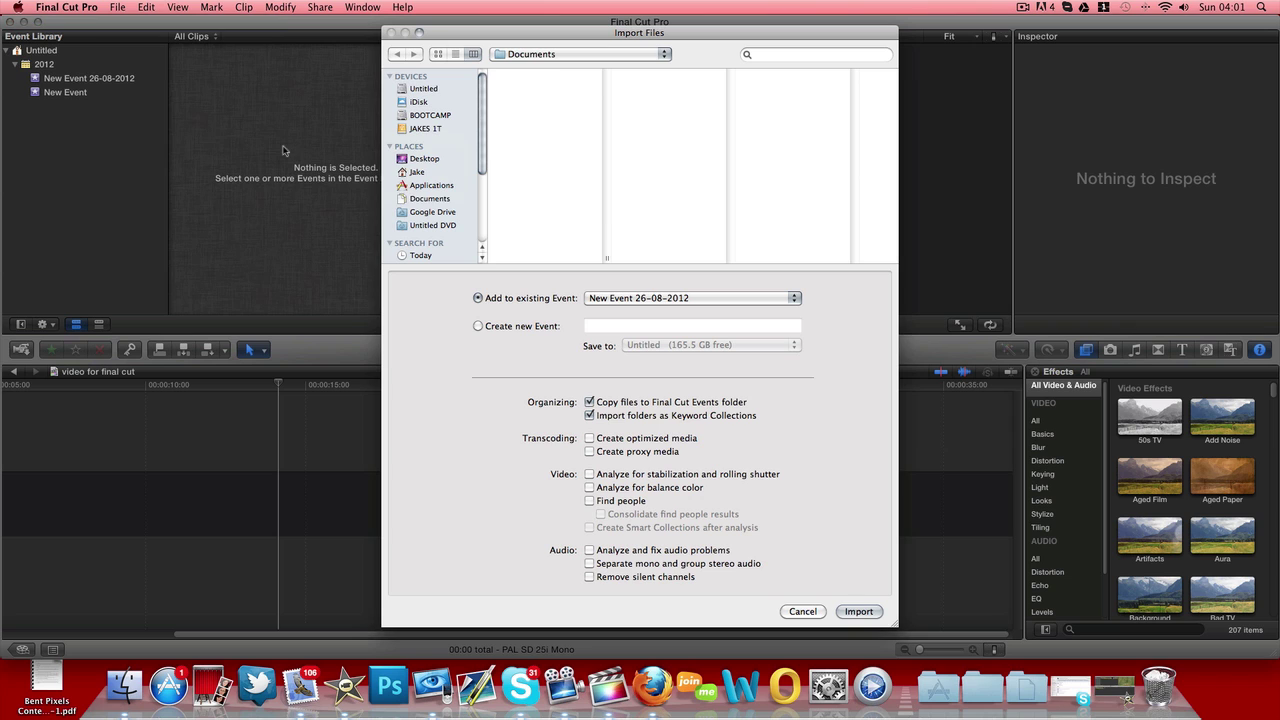
scroll(551, 251, down, 1)
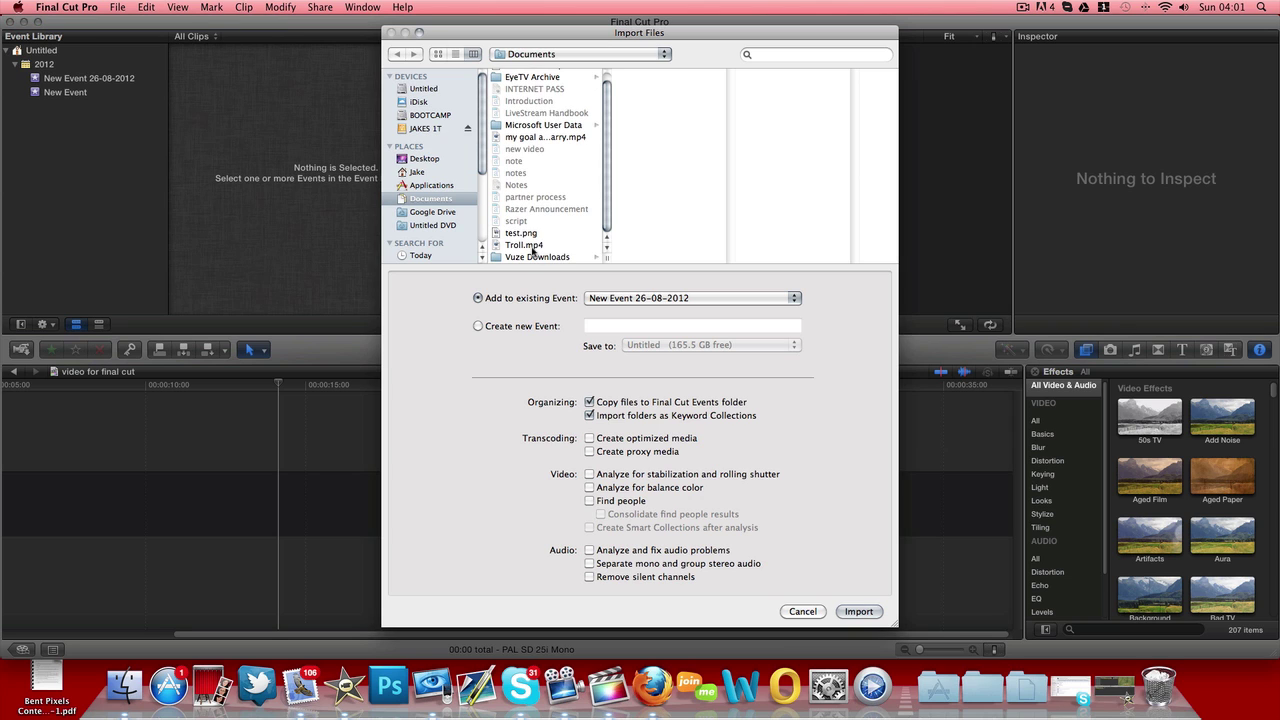
double_click(516, 140)
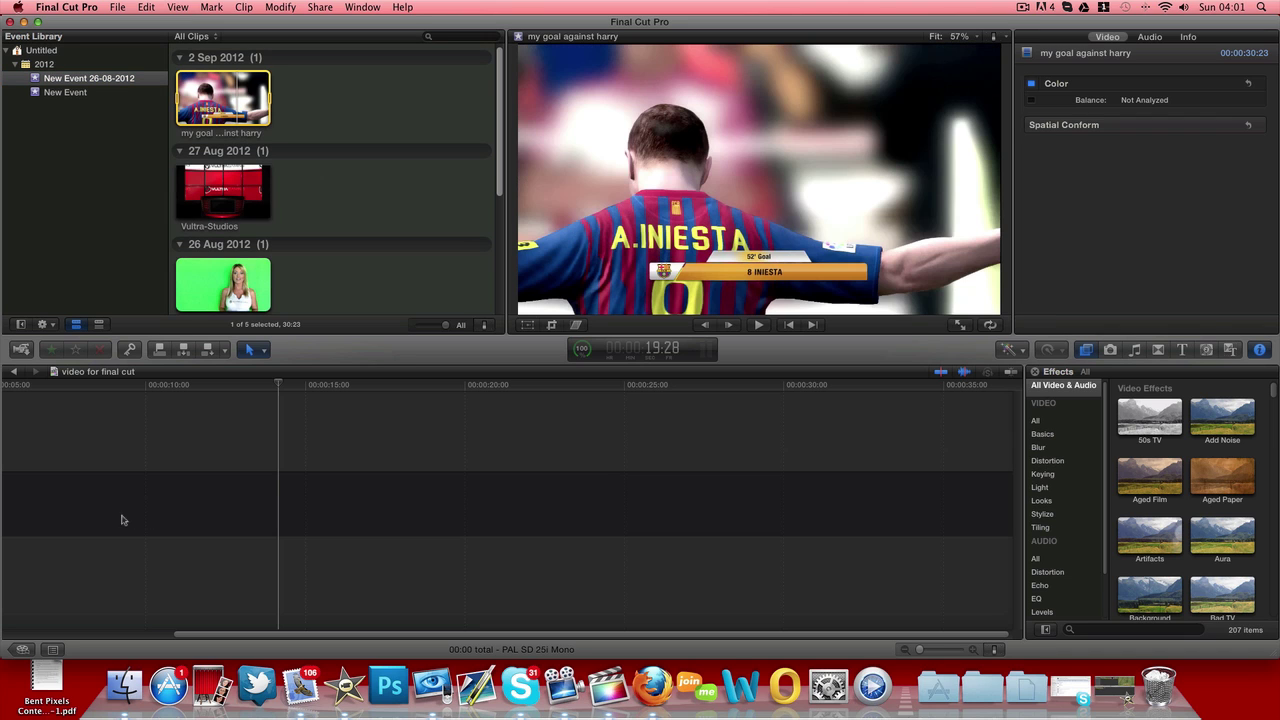
key(e)
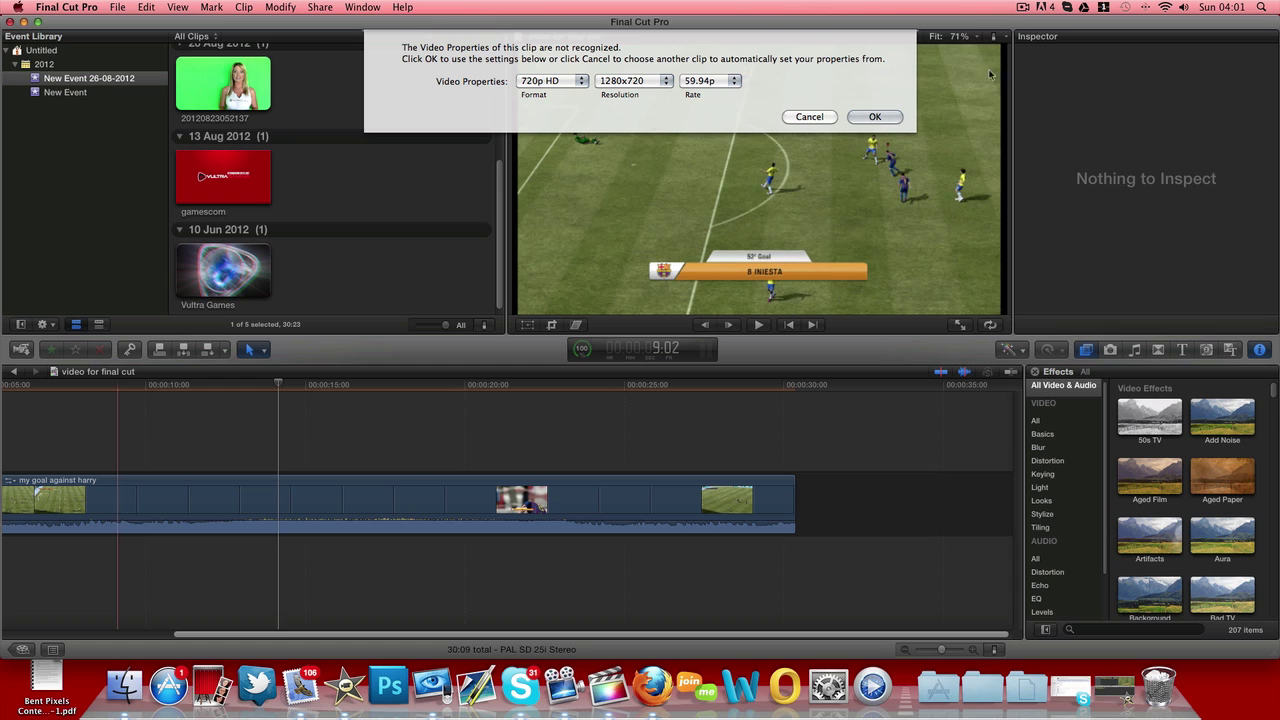
Set the project video frame rate to 29.97p and accept the properties.
click(731, 82)
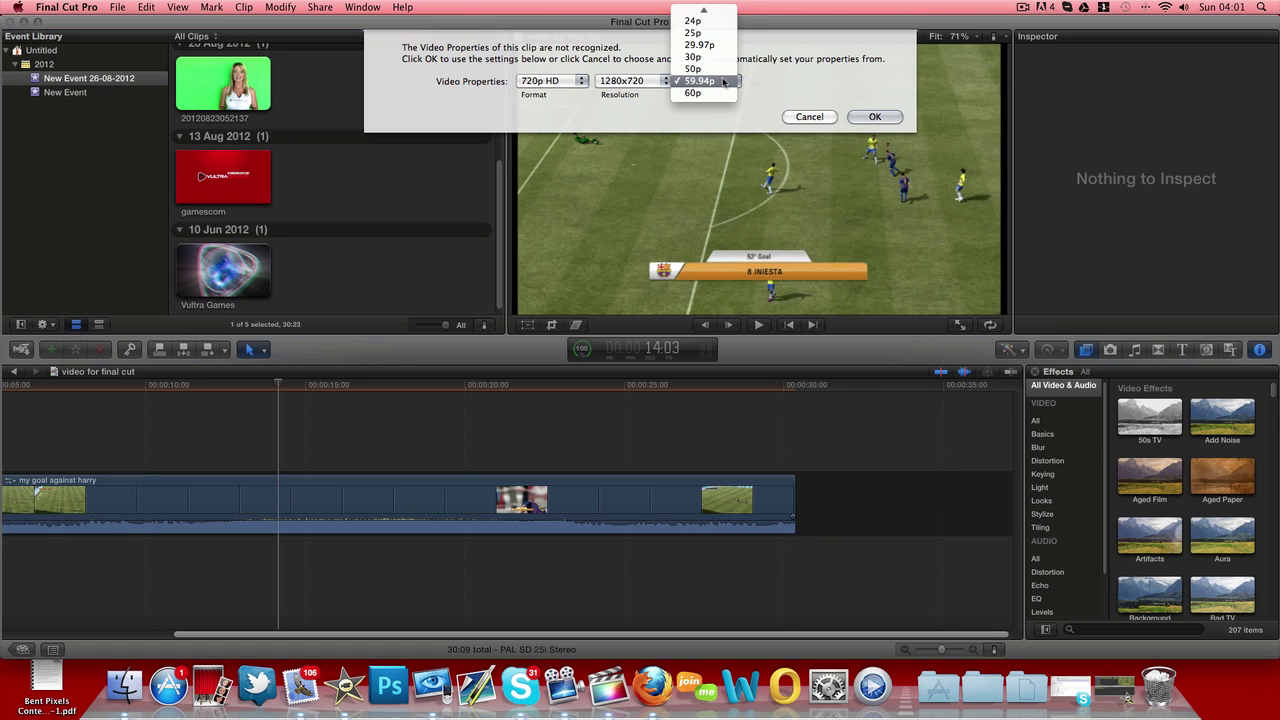
click(715, 46)
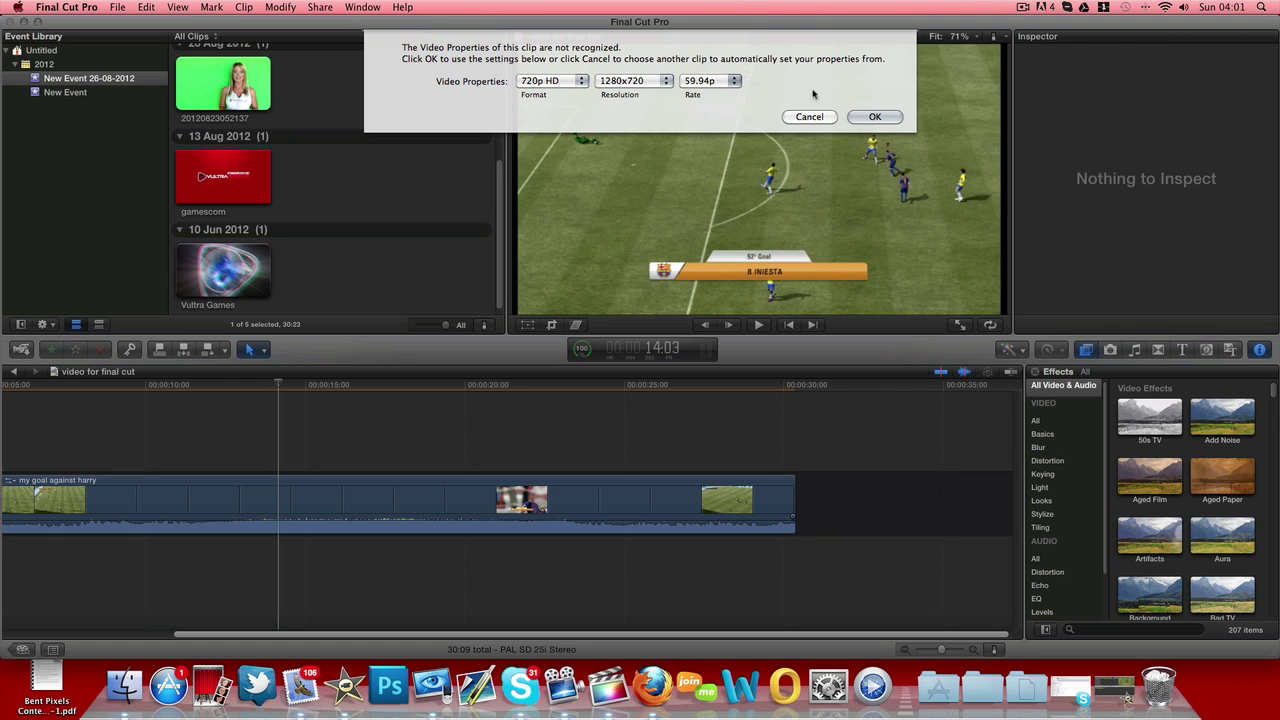
click(874, 117)
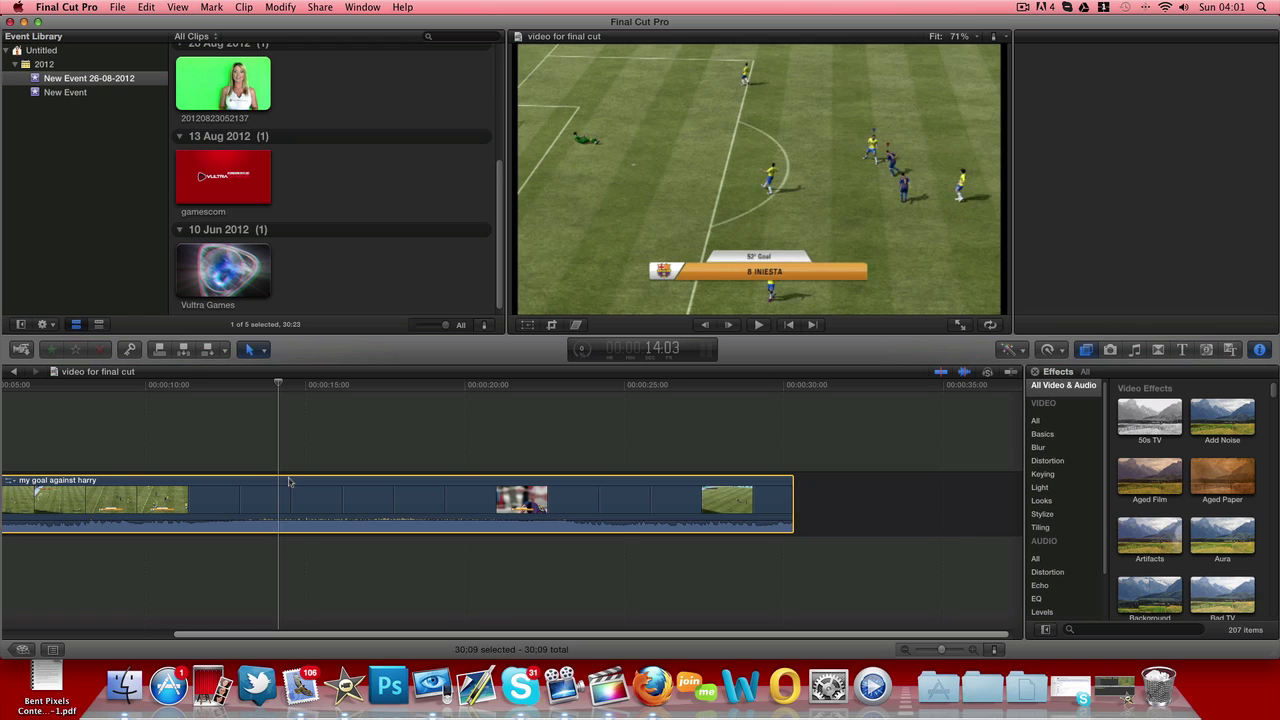
Play through the re-imported 'my goal against harry' clip, then delete it from the timeline.
scroll(293, 600, left, 5)
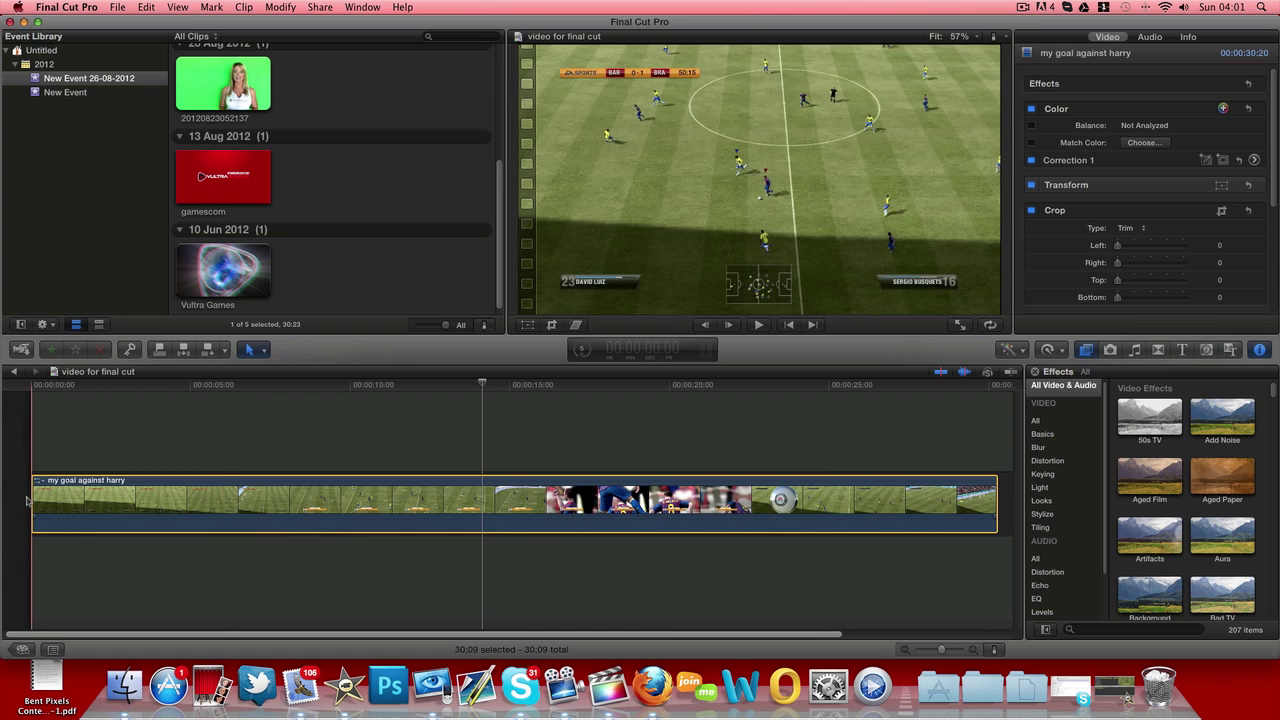
key(space)
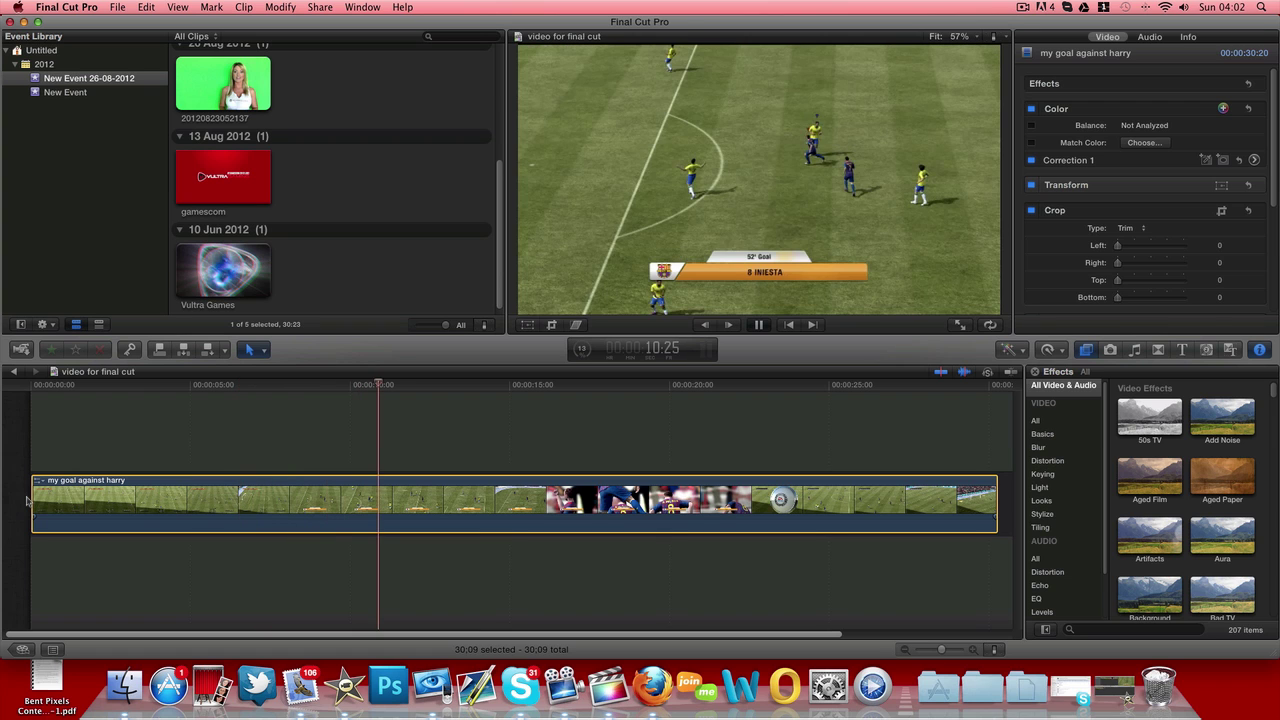
key(space)
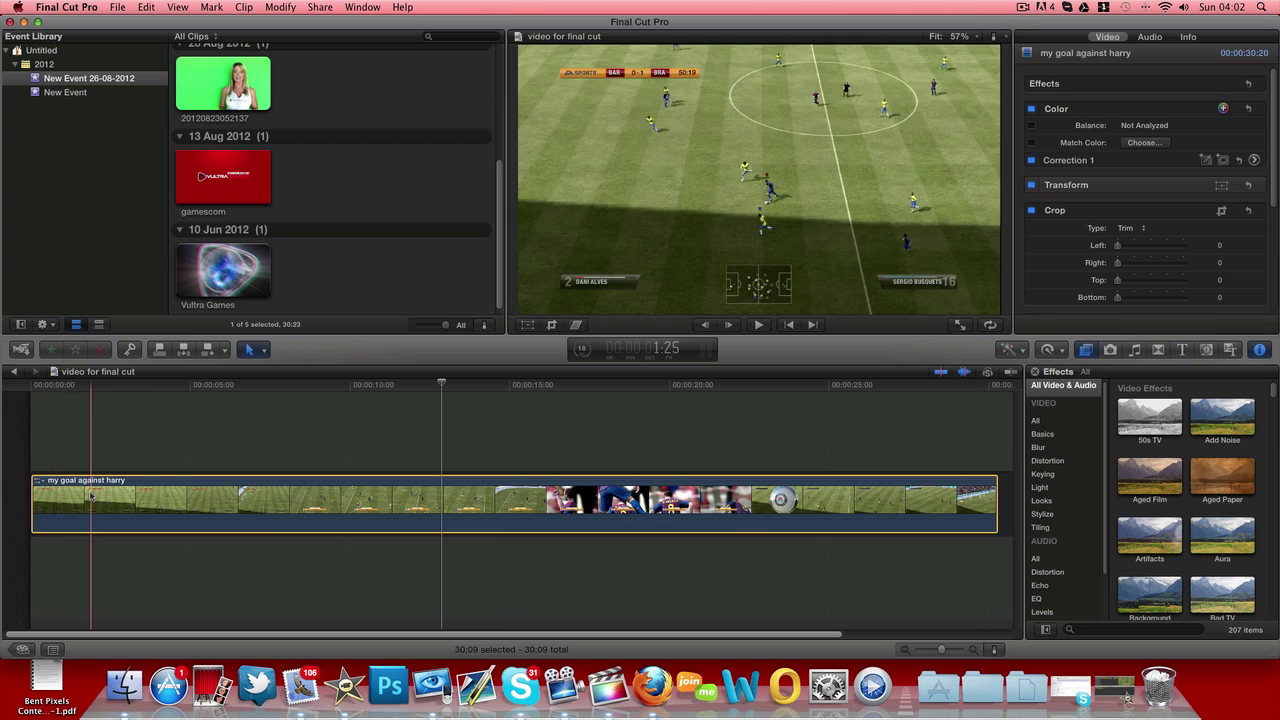
key(Delete)
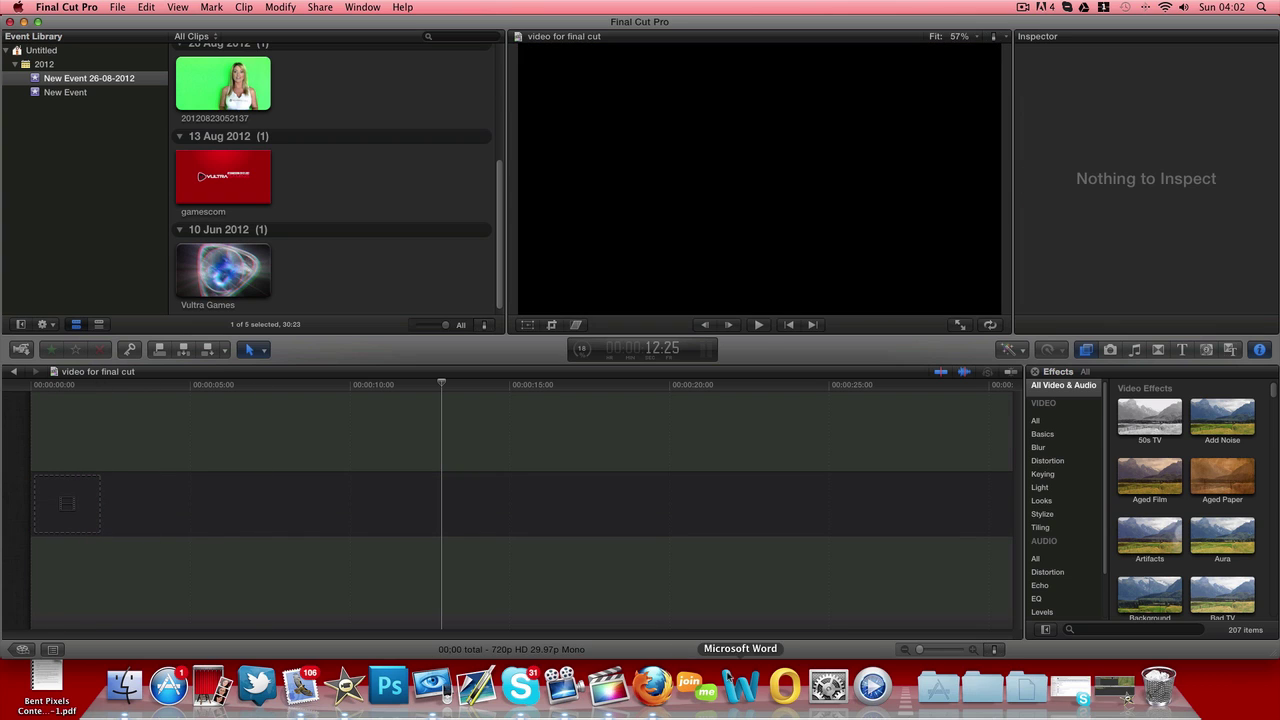
Switch to iMovie and open 'video for final cut' from the Project Library for editing.
click(345, 685)
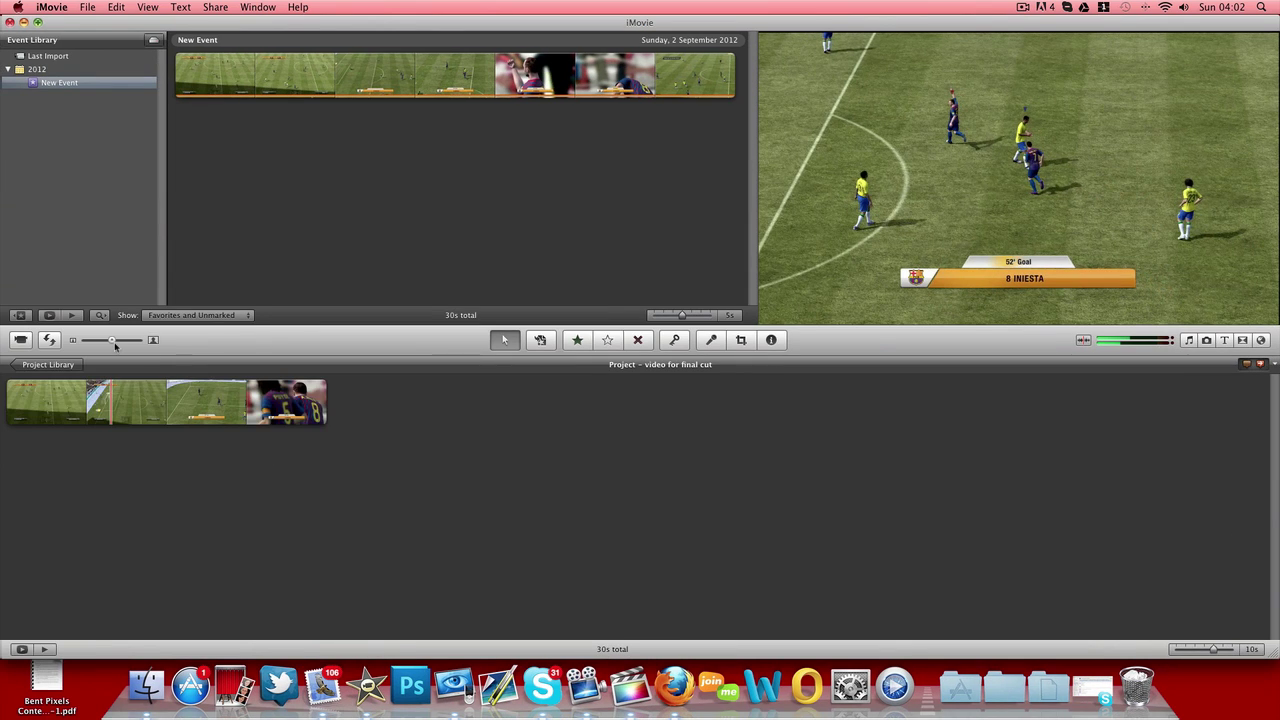
click(48, 364)
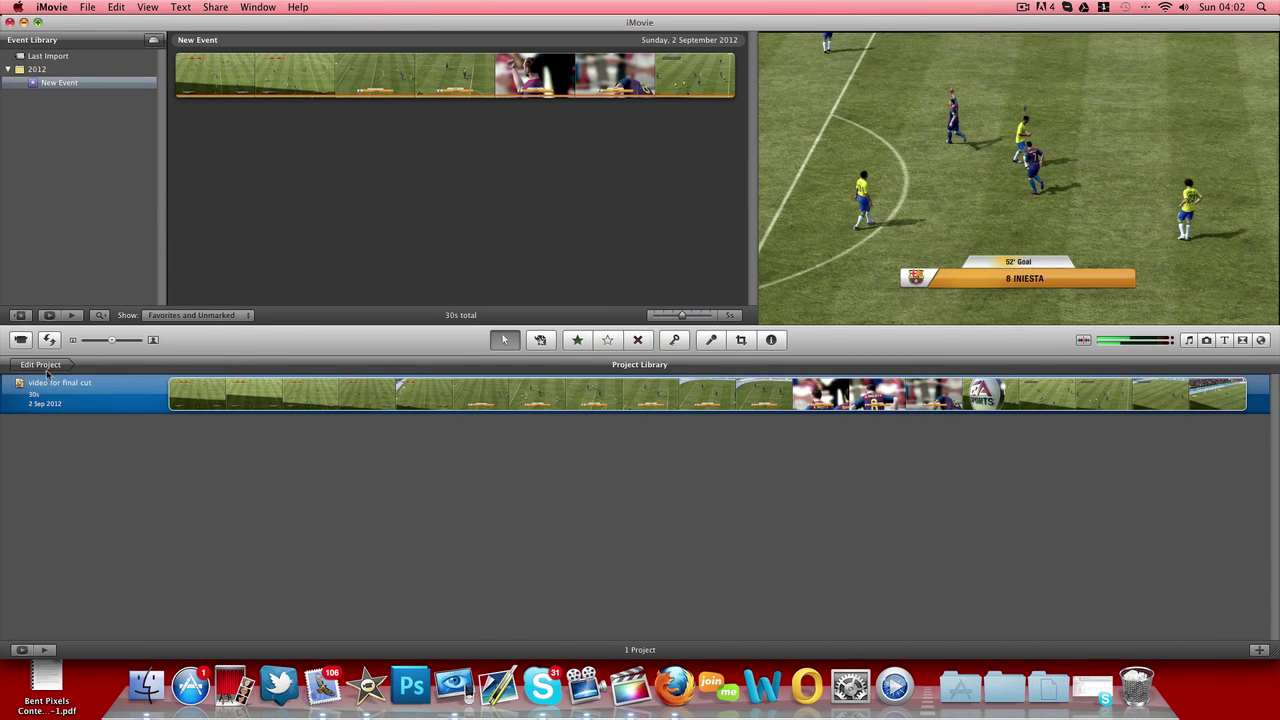
click(42, 365)
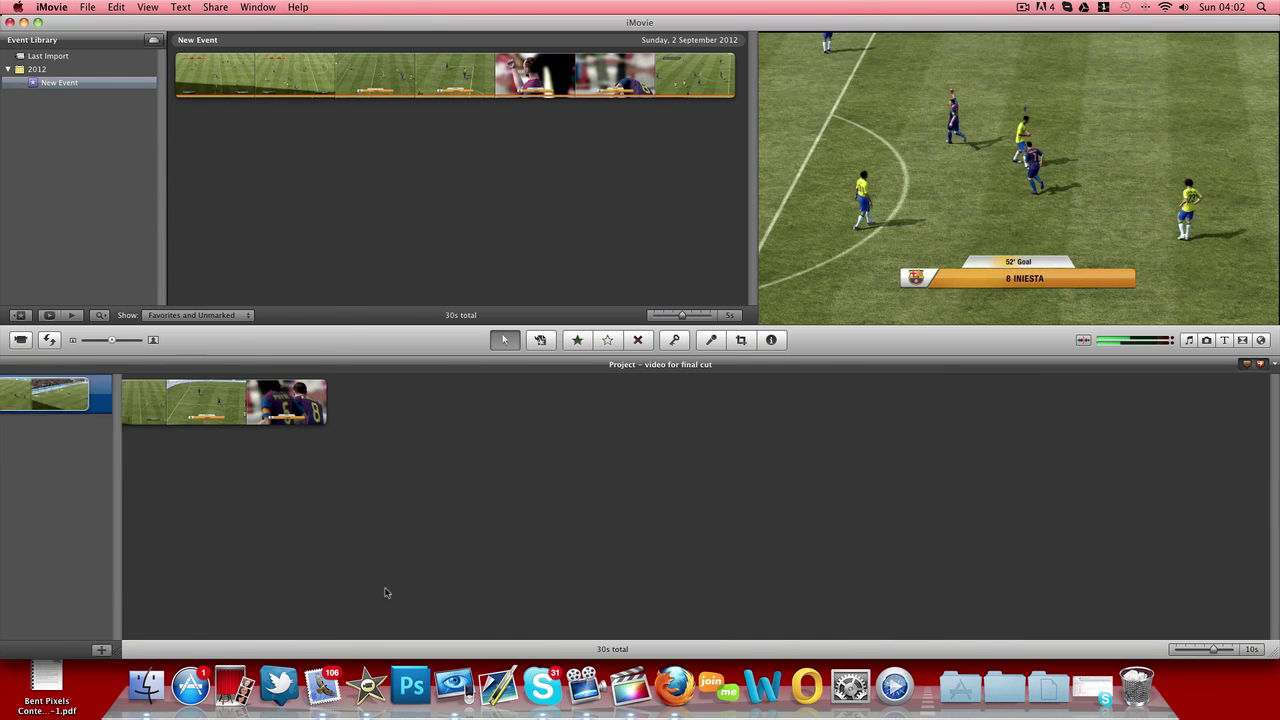
Start exporting the newest 2 Sep 2012 EyeTV recording, review formats keeping H.264, then cancel.
click(455, 686)
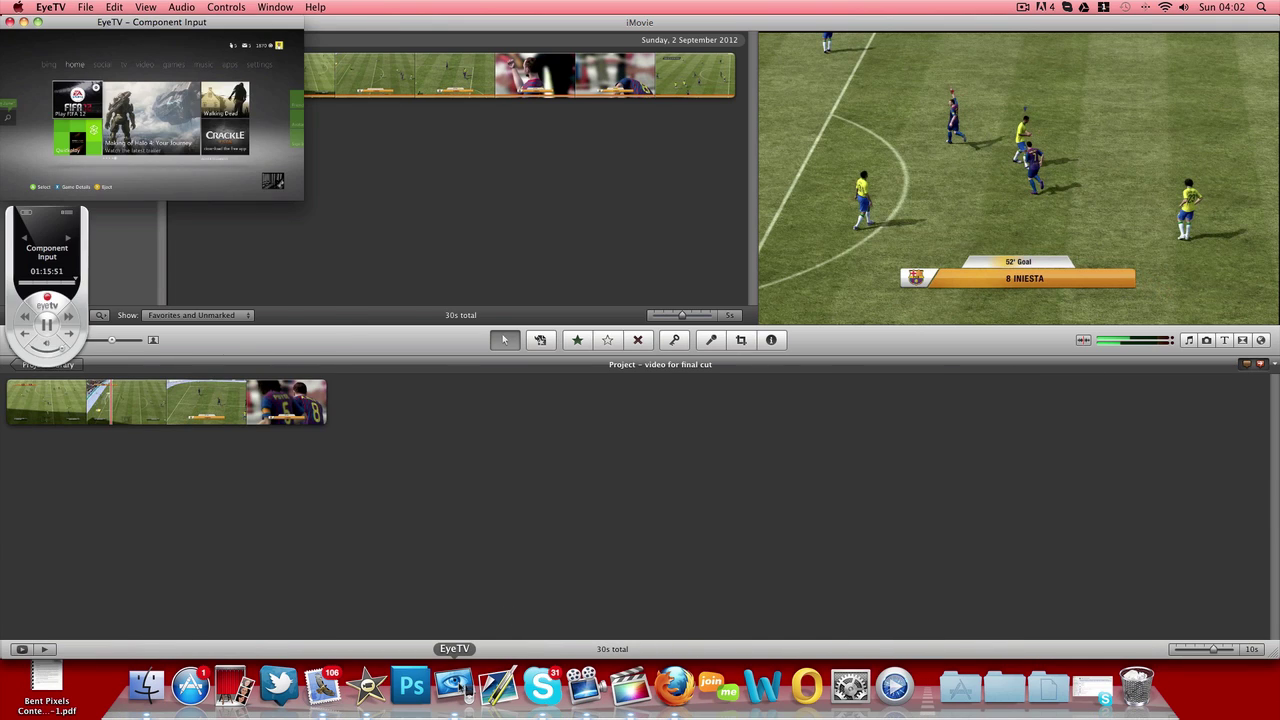
click(66, 213)
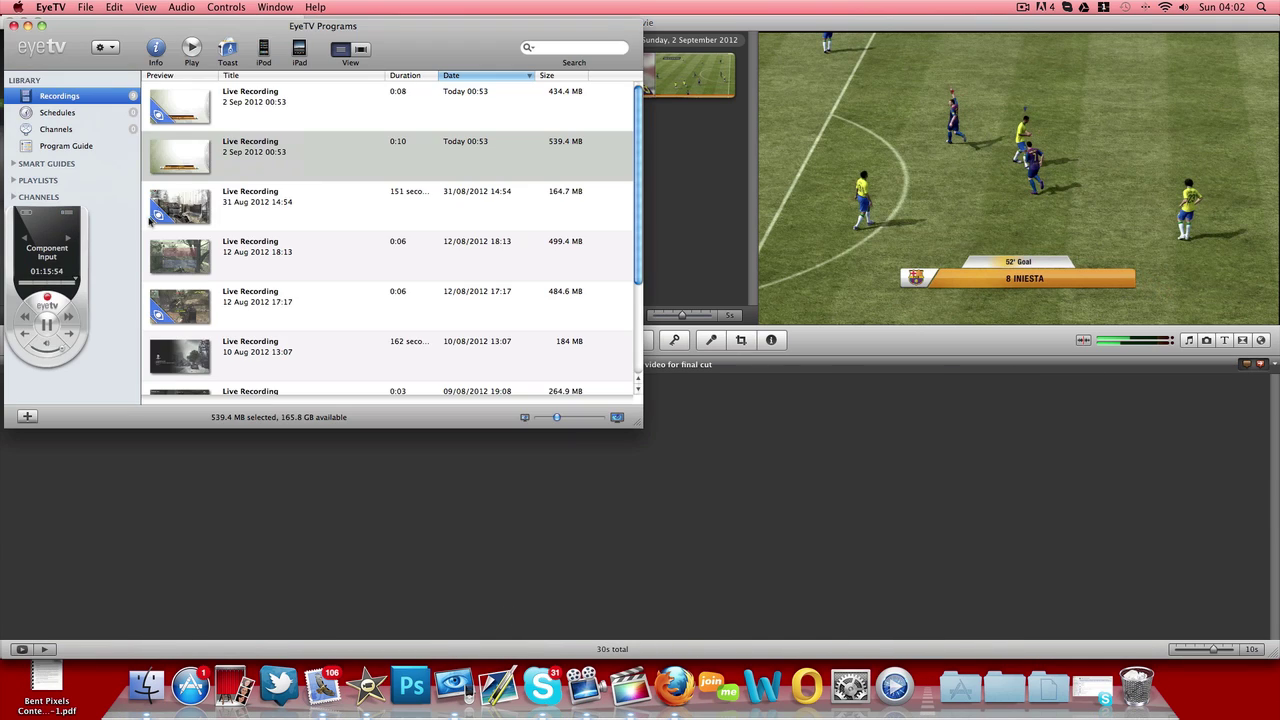
right_click(270, 112)
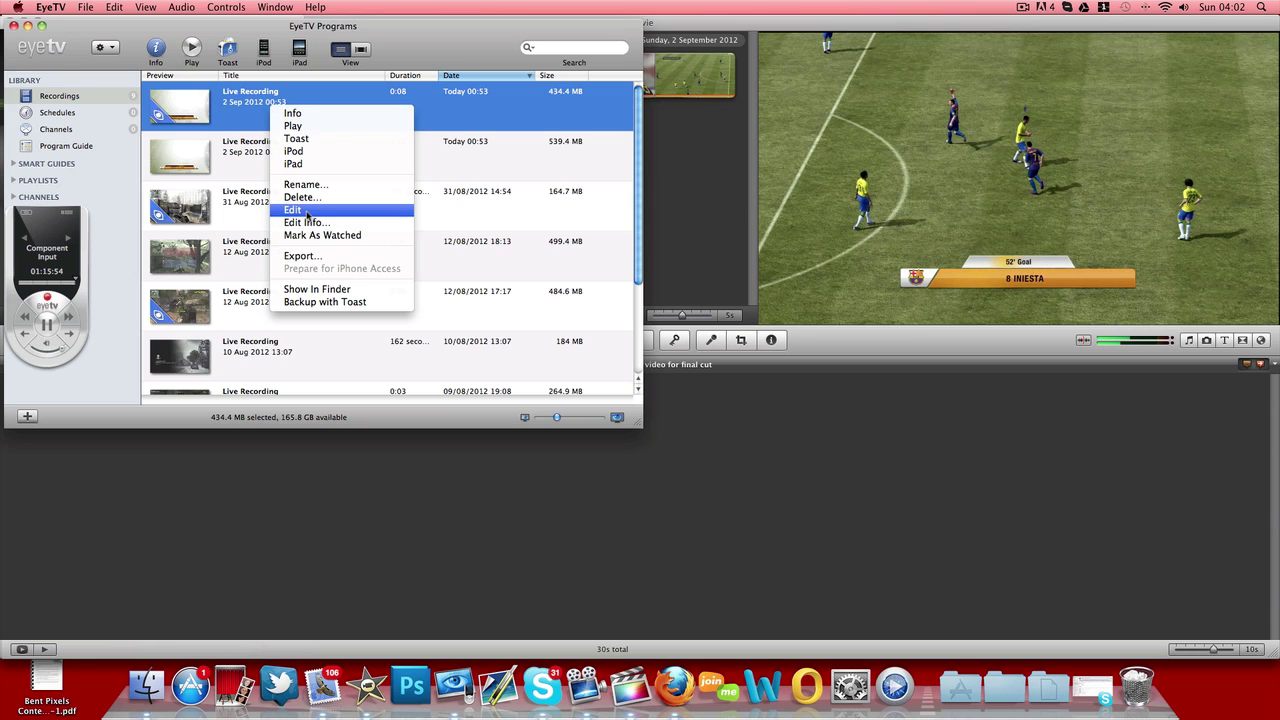
click(302, 256)
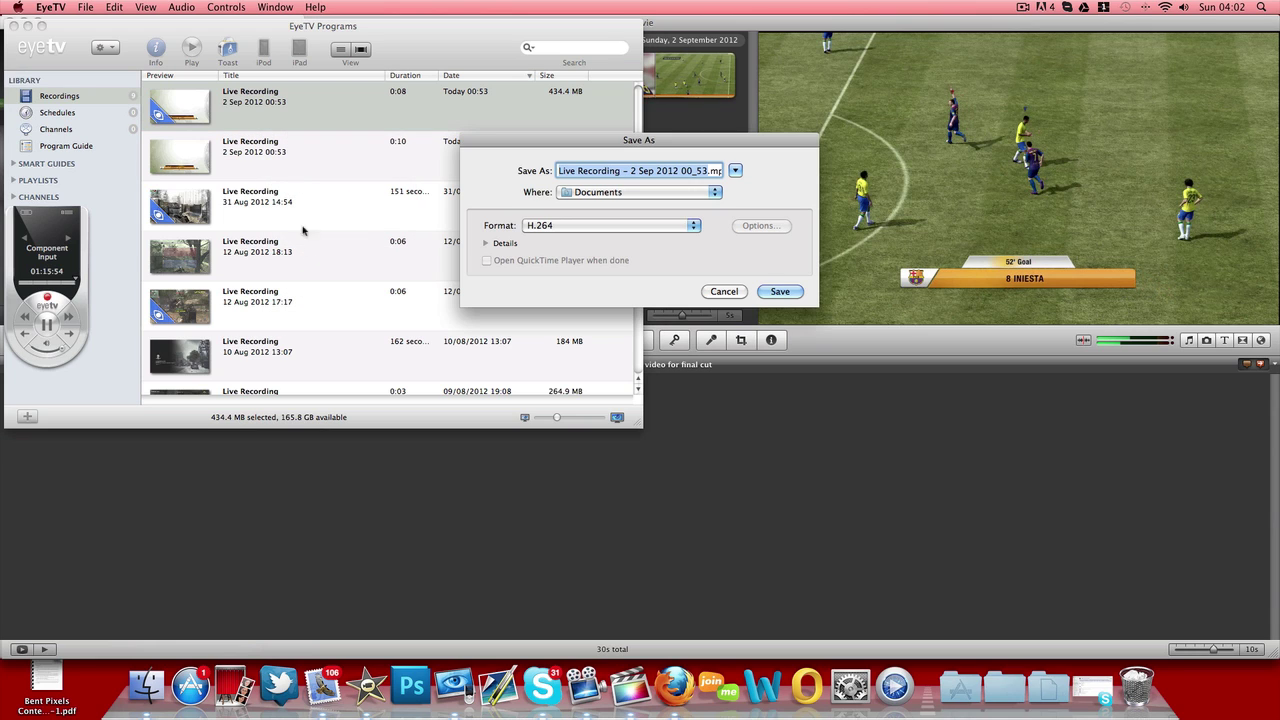
click(636, 227)
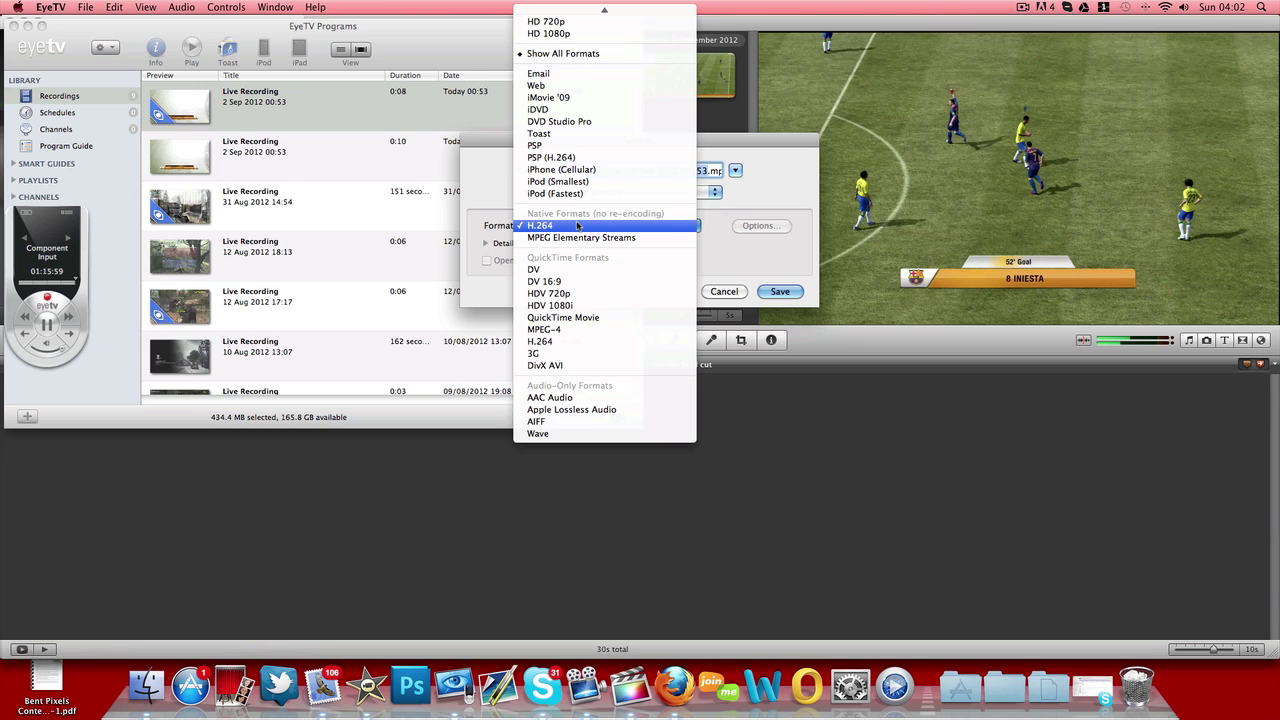
click(773, 208)
click(724, 291)
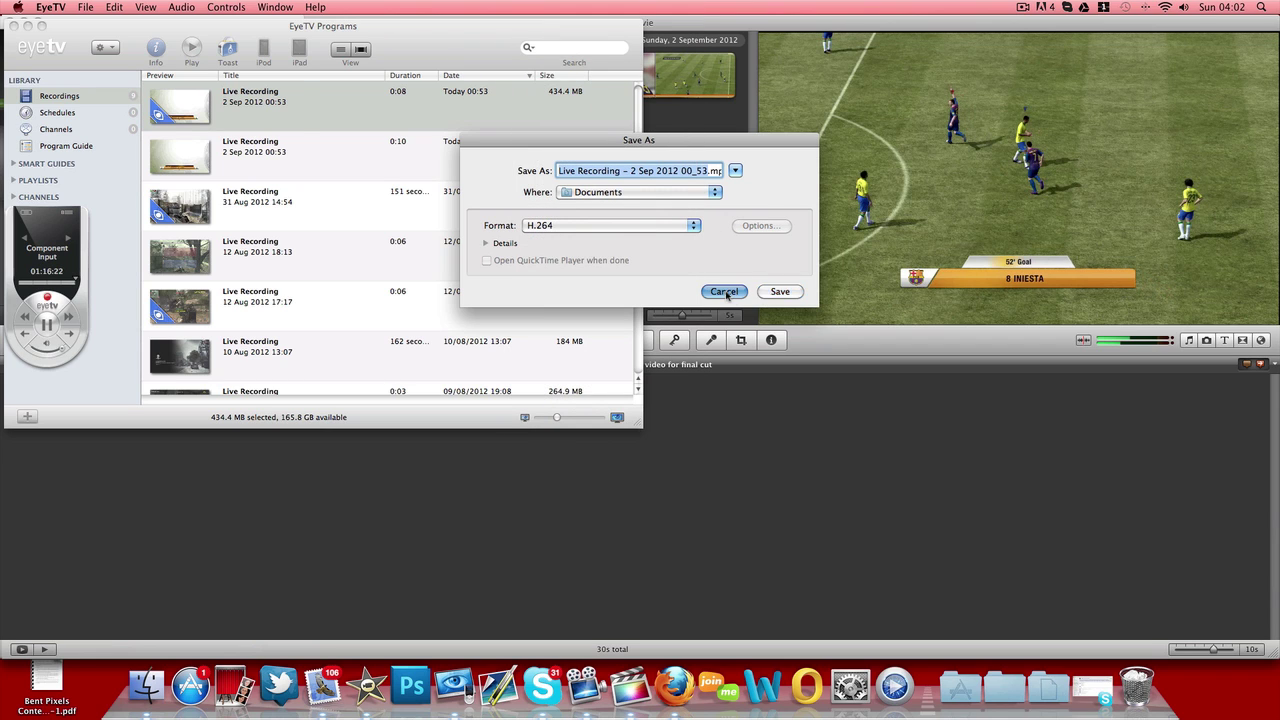
Bring iMovie forward, then switch back to Final Cut Pro's empty 'video for final cut' project.
click(770, 453)
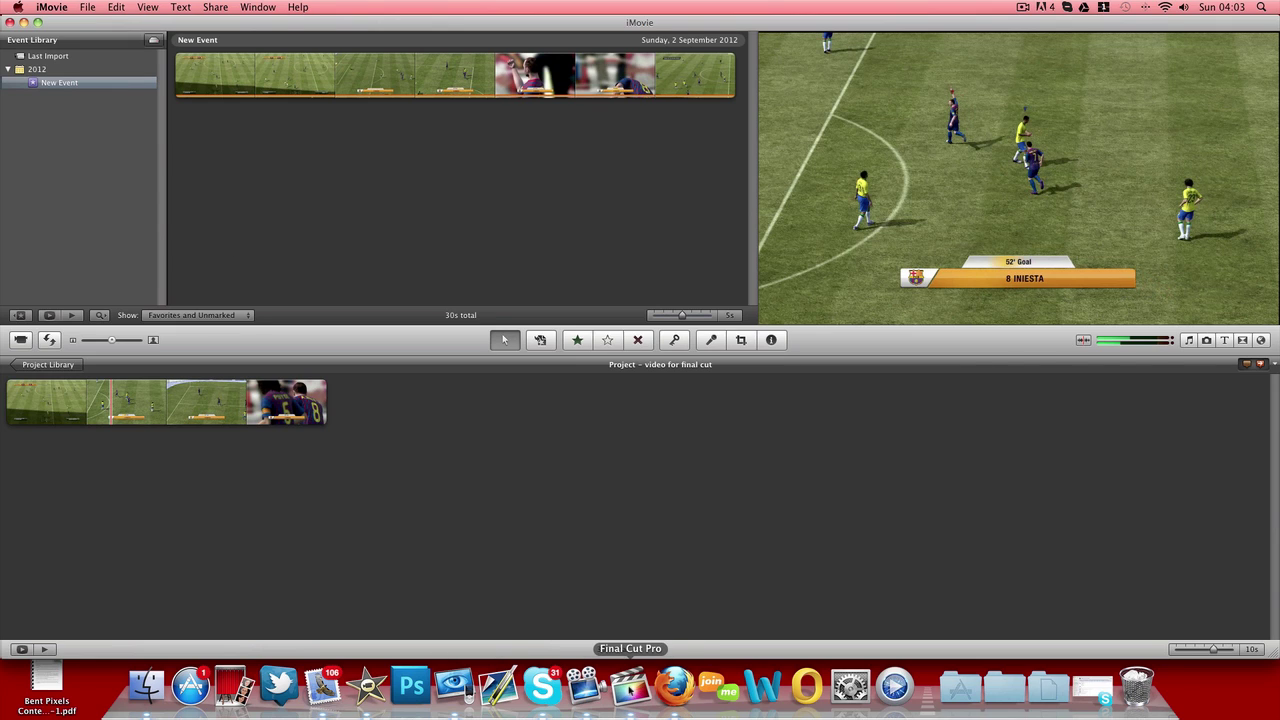
click(630, 686)
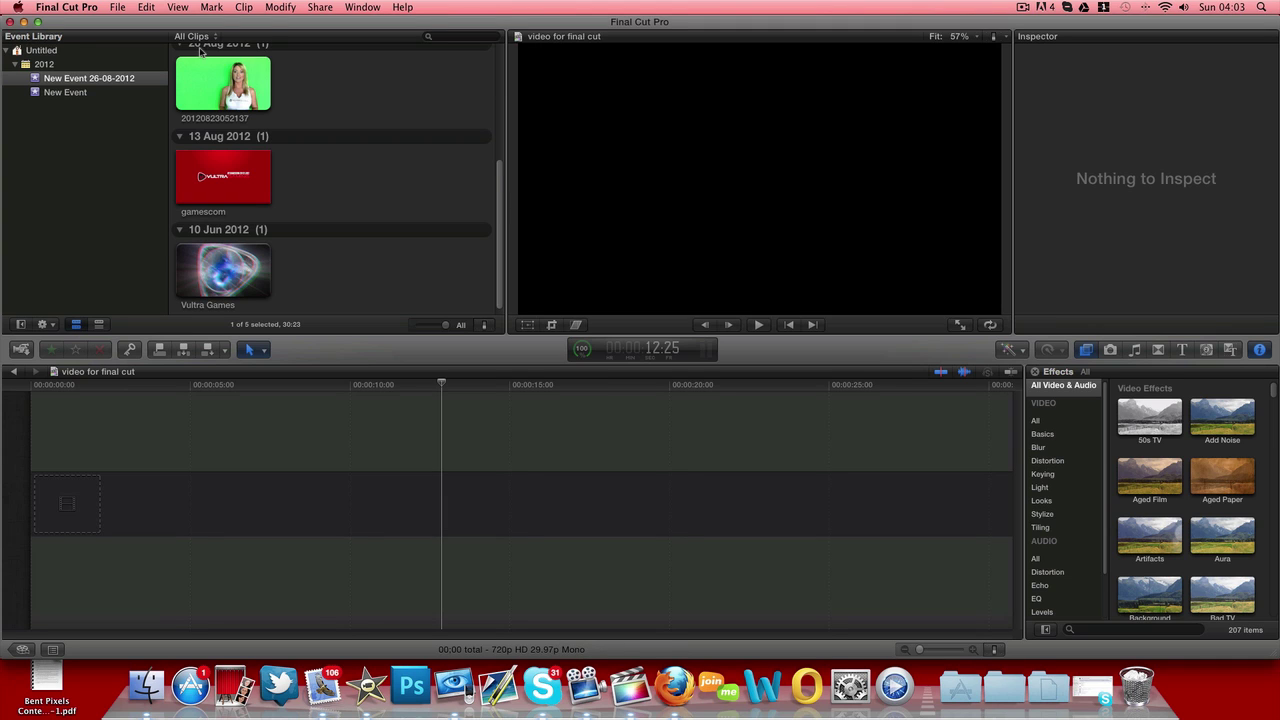
Import the 'video for final cut' iMovie project, producing a 30:10 PAL SD 'video for final cut 2' project.
click(117, 7)
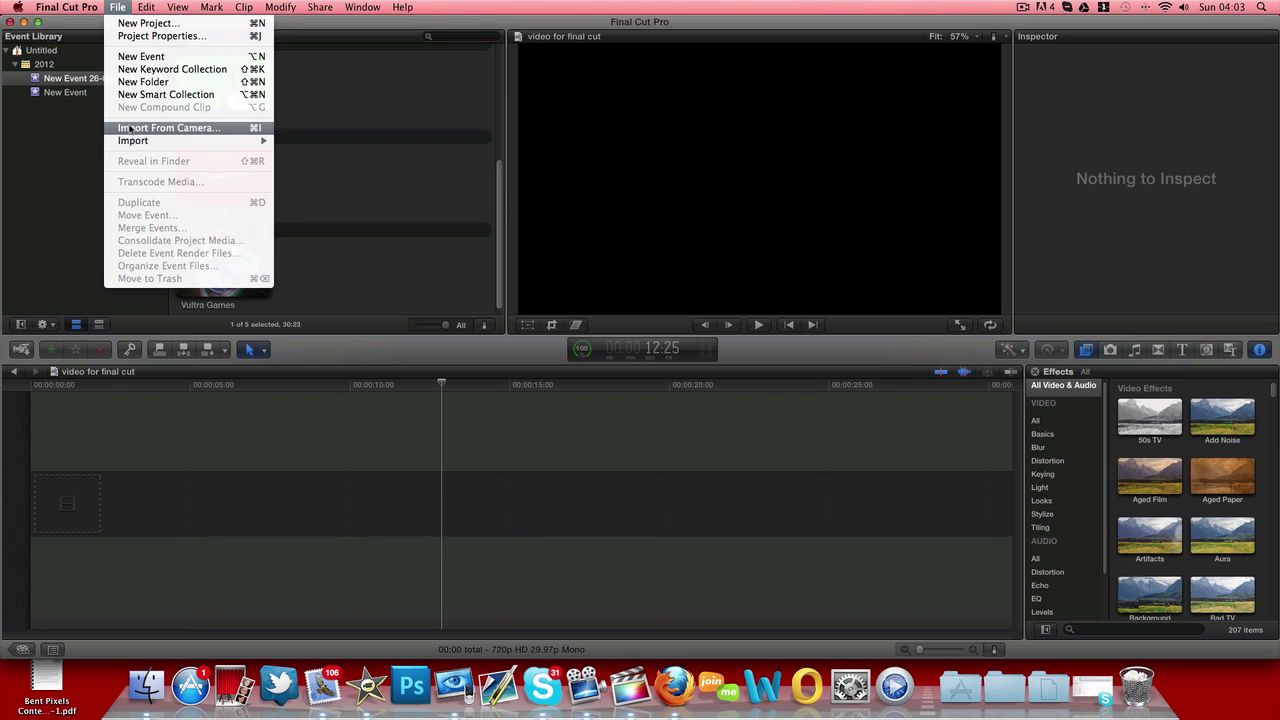
mouse_move(145, 141)
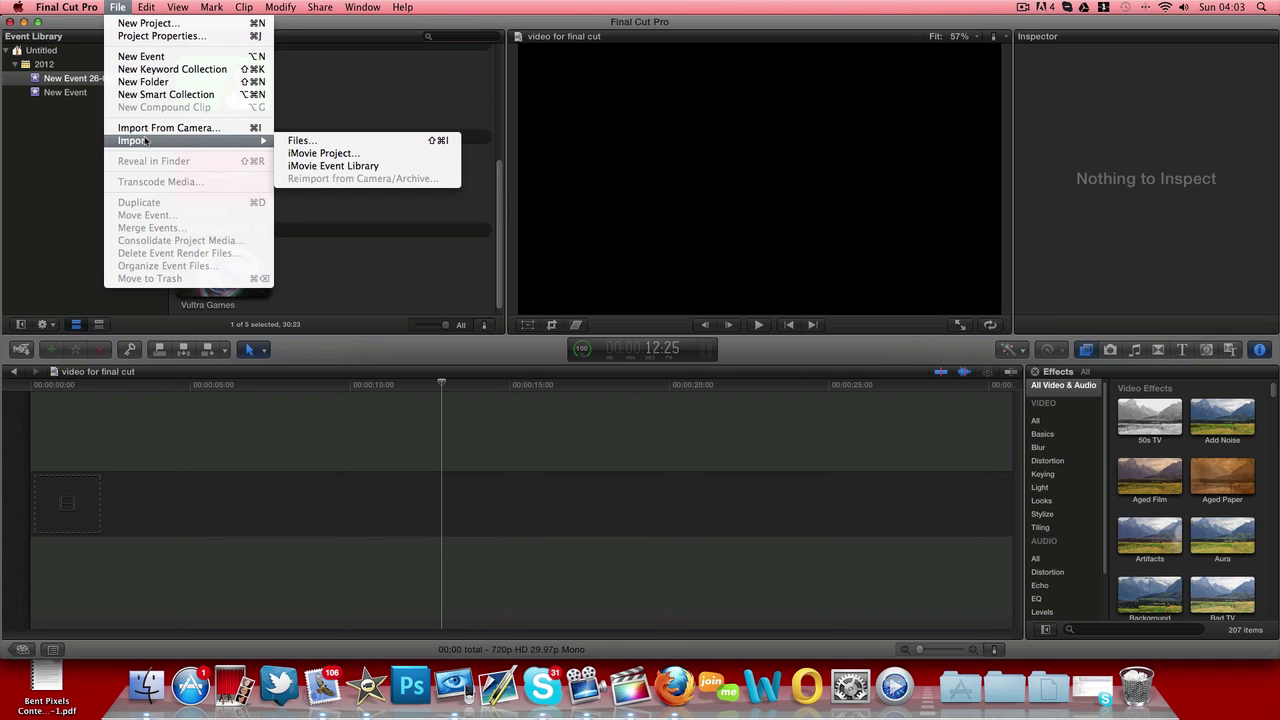
click(323, 153)
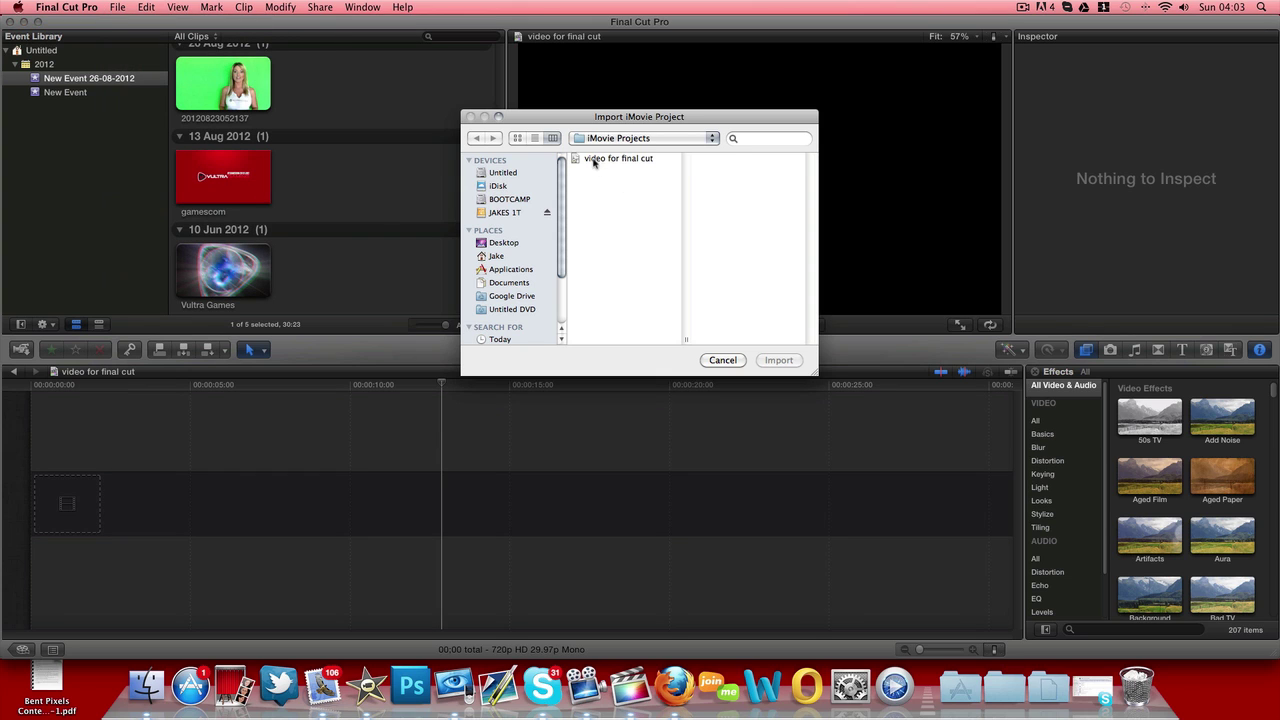
click(590, 159)
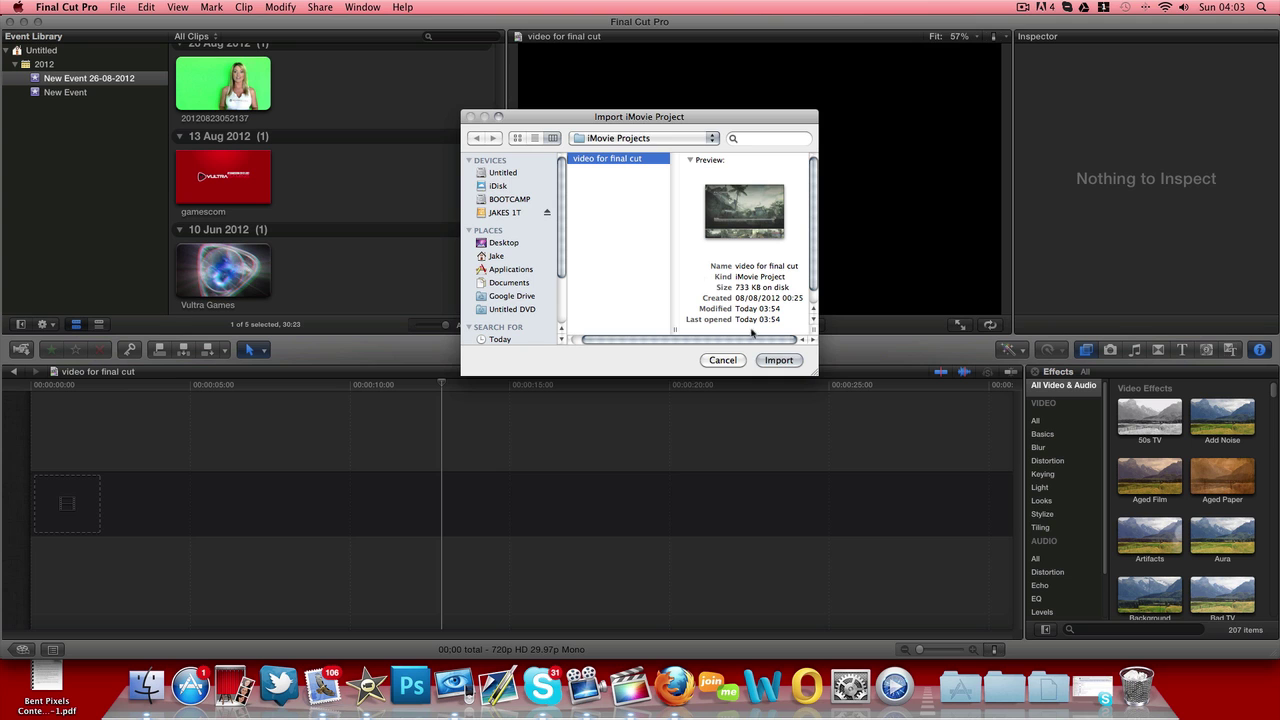
click(776, 360)
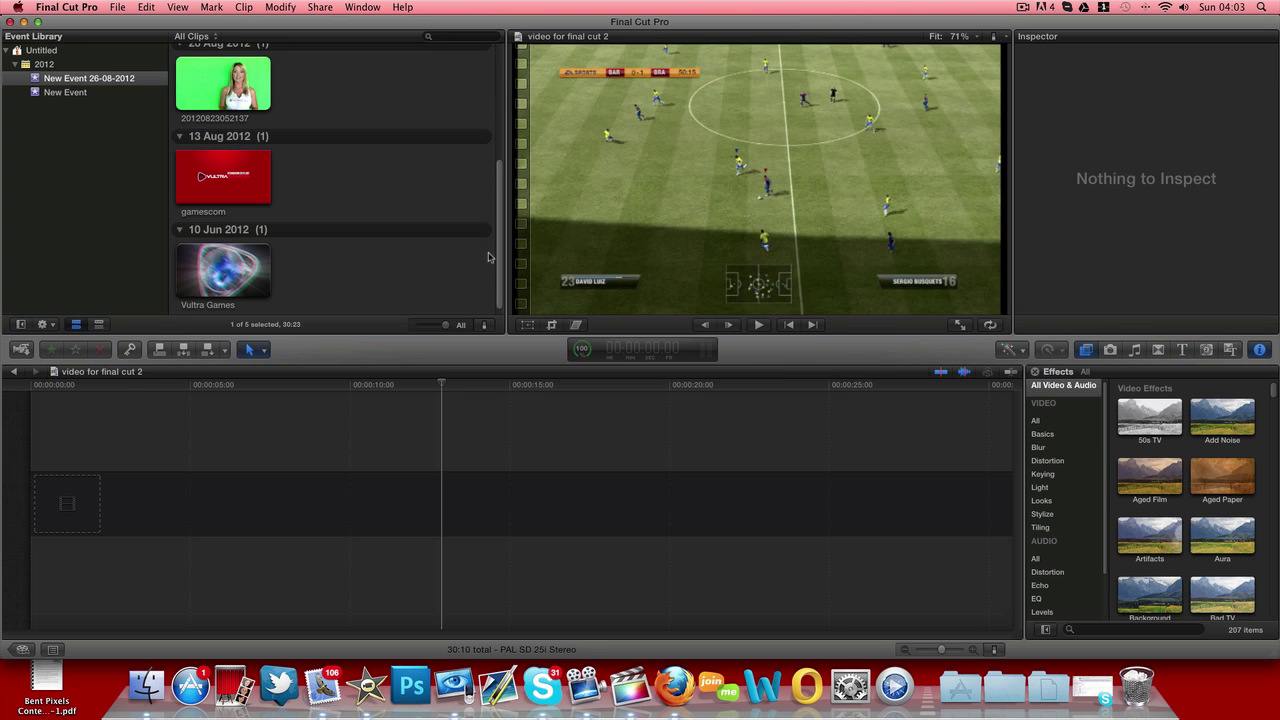
Play and pause the 'my goal against harry' footage, stopping at the goal caption.
key(space)
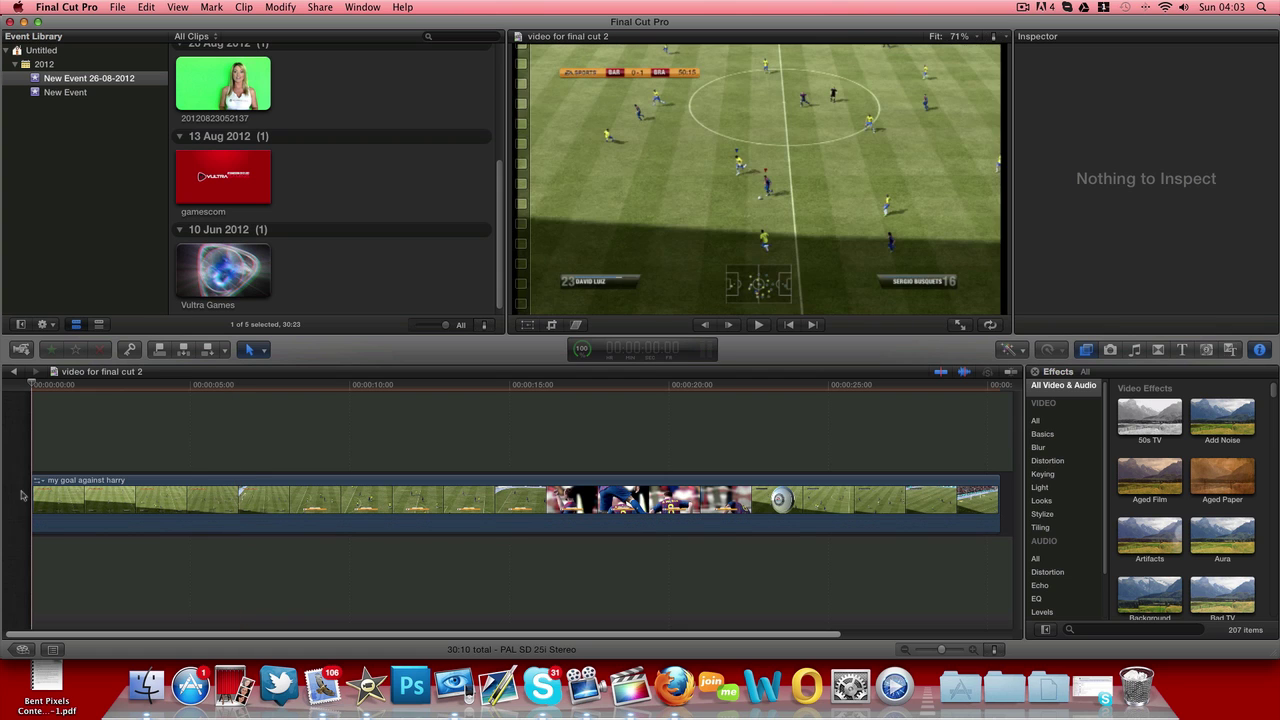
key(space)
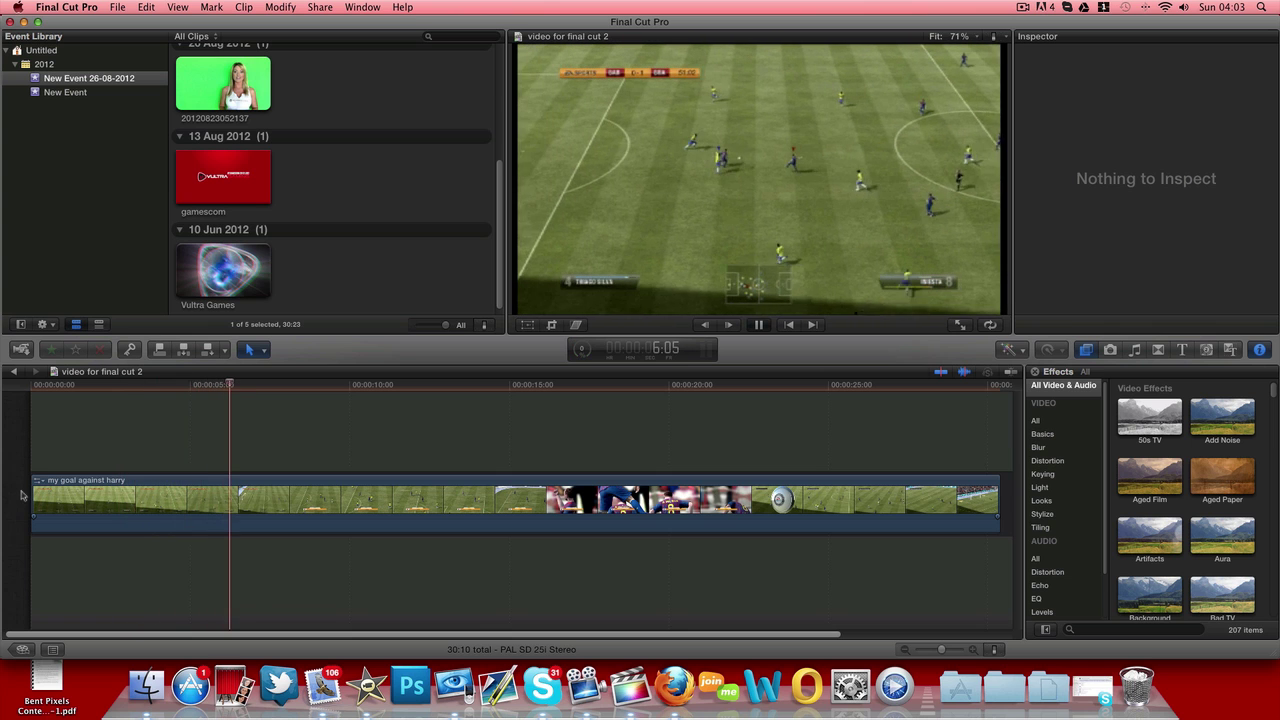
key(space)
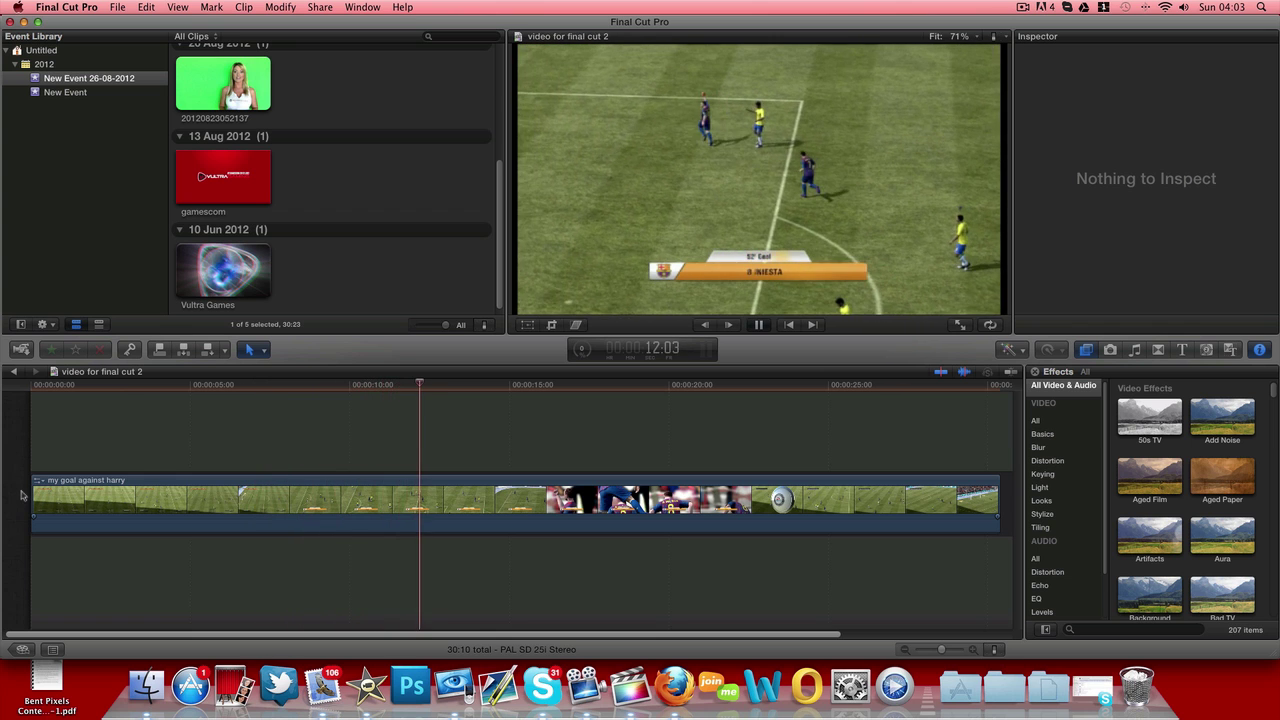
key(space)
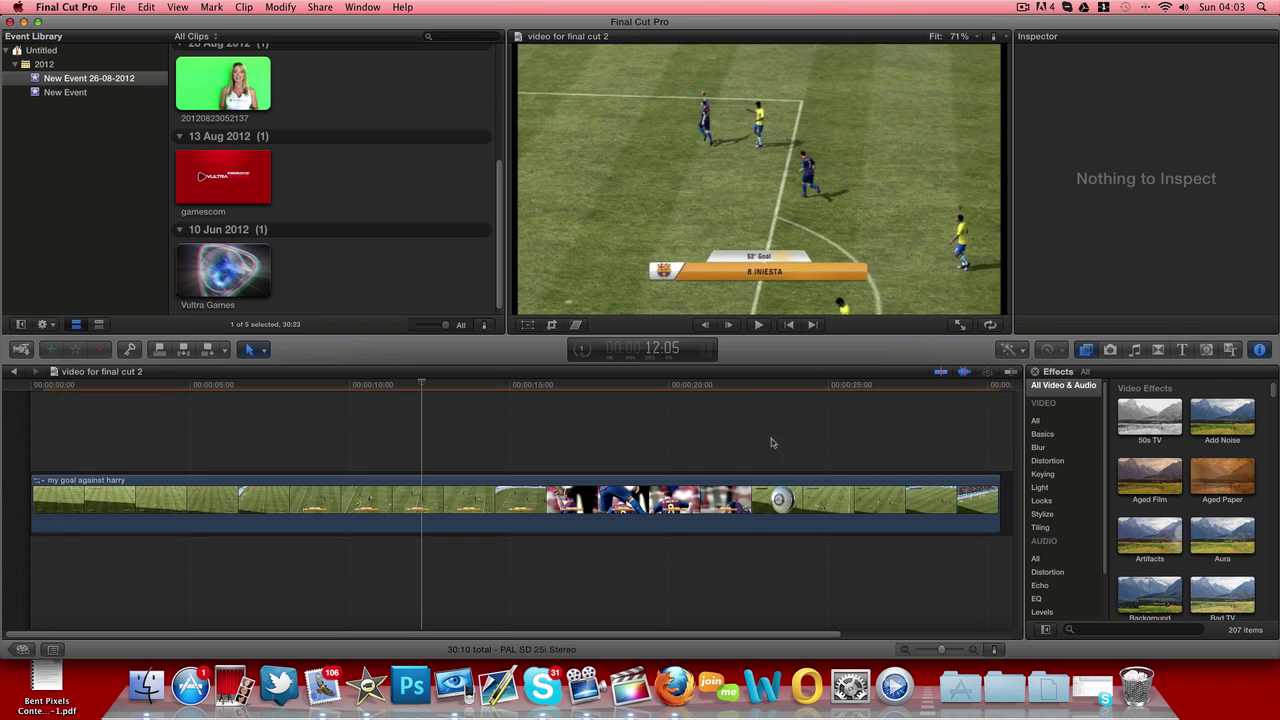
Verify the clip is 1280 × 720 at 25 fps, then open the PAL SD project's properties.
click(748, 492)
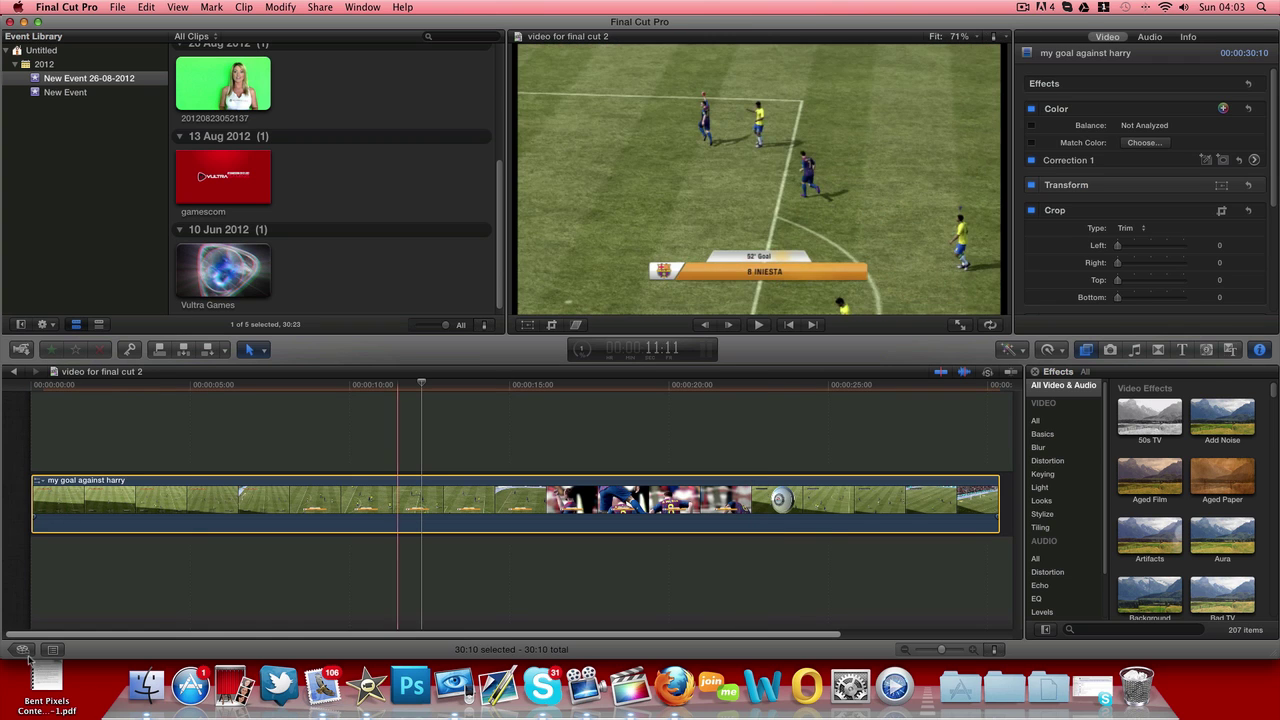
click(1190, 45)
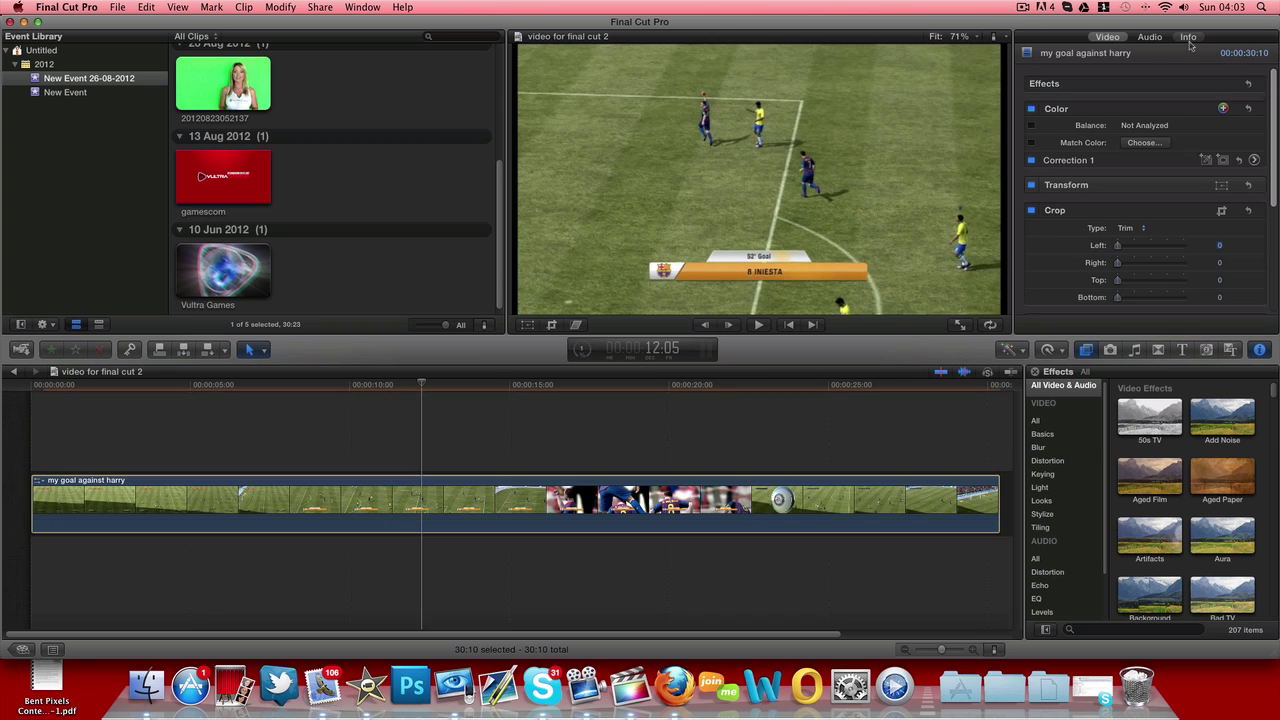
click(1189, 42)
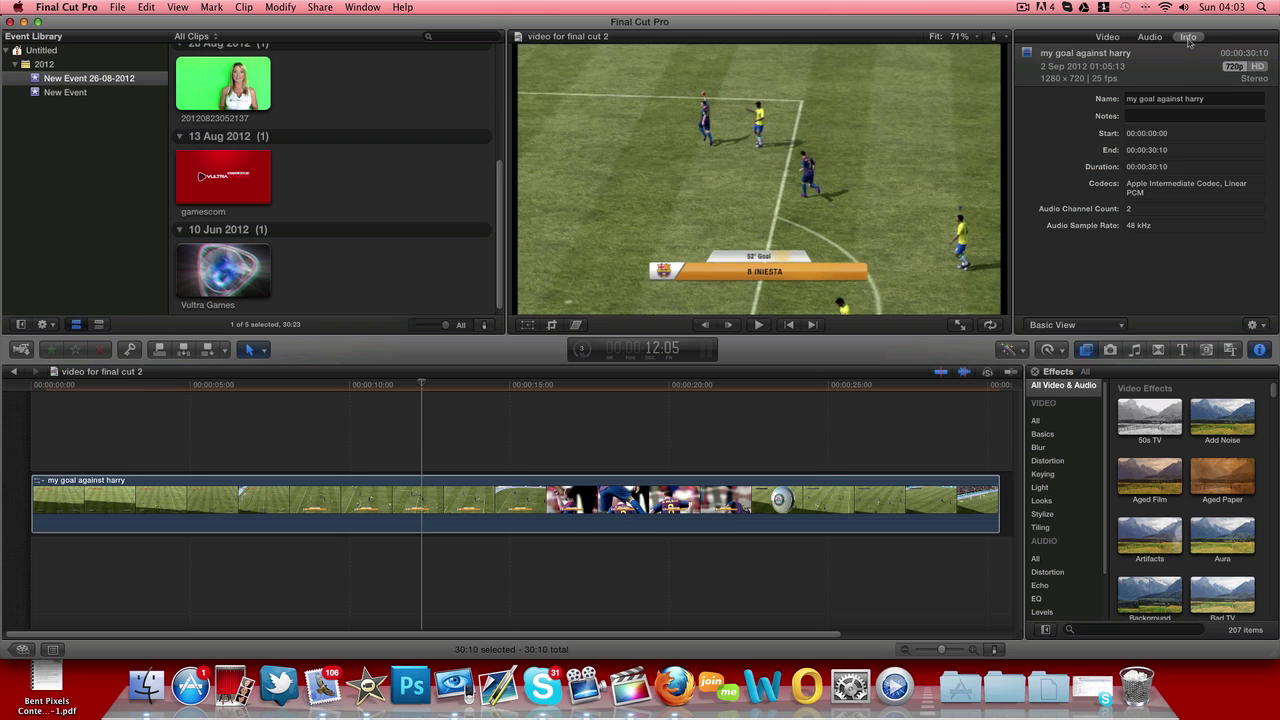
click(1256, 326)
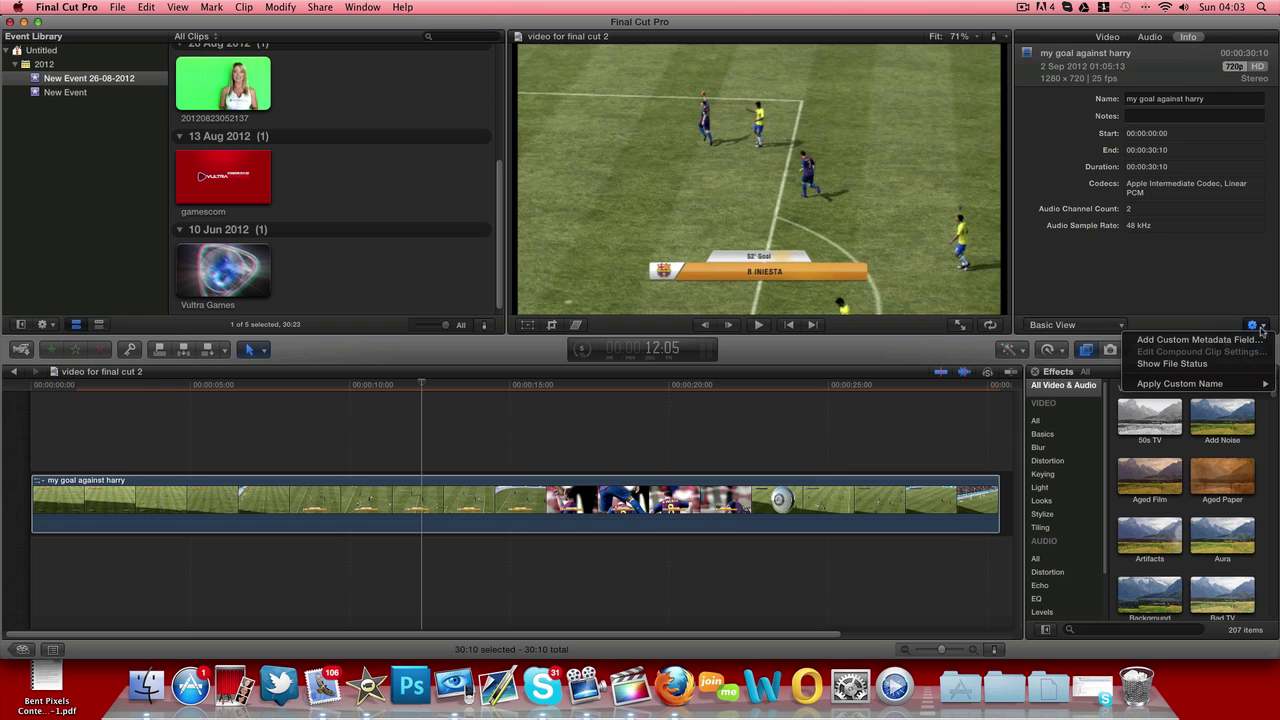
click(1256, 326)
click(220, 505)
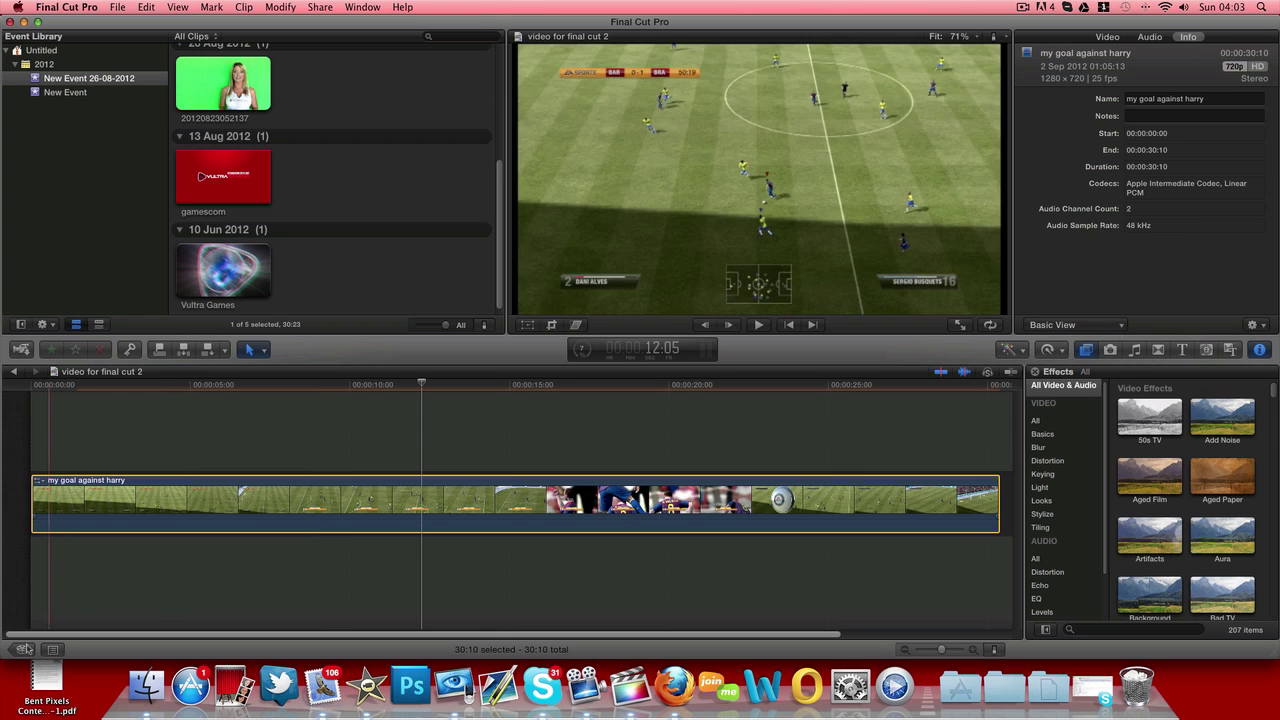
click(22, 649)
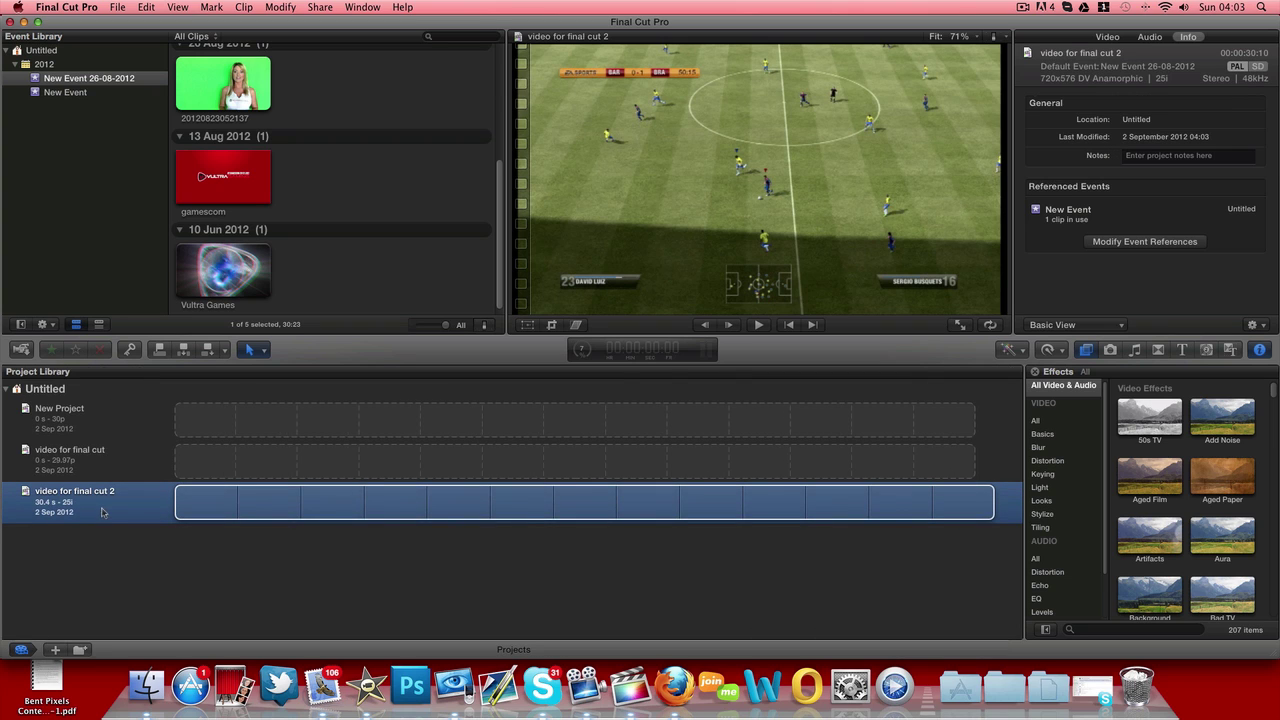
click(1258, 325)
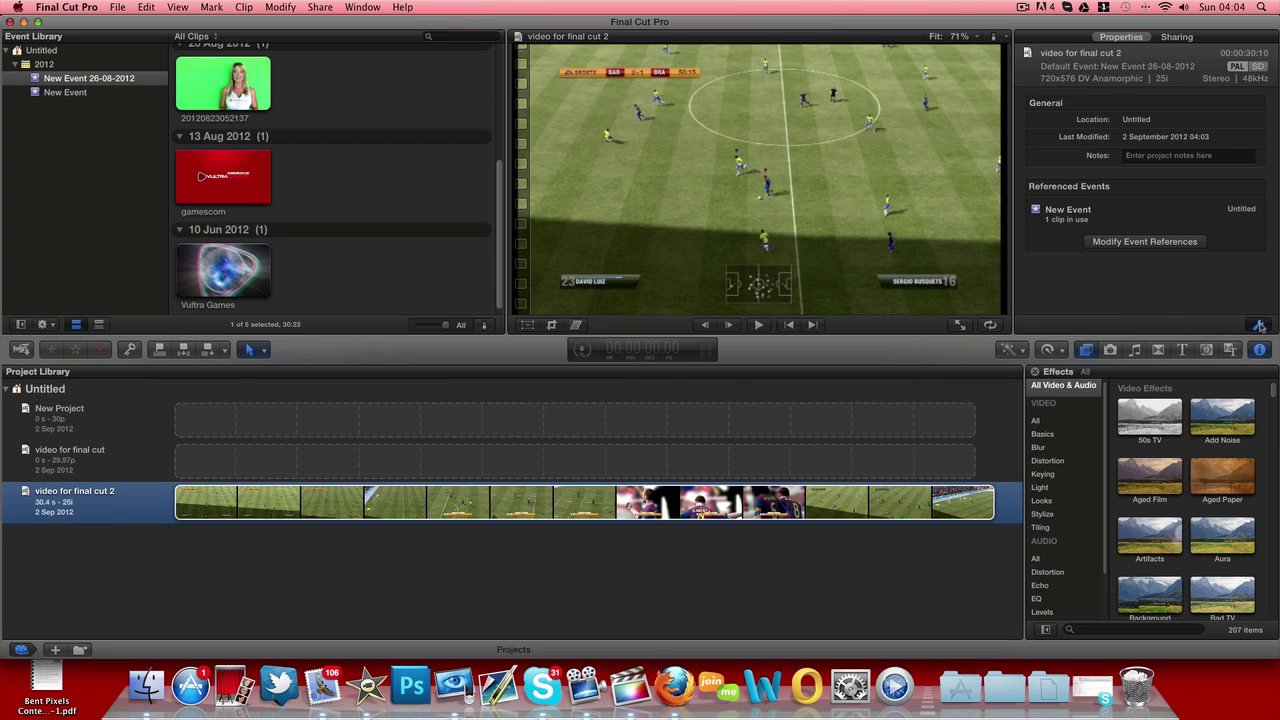
Set the project format to 720p HD with 1280x720 resolution and 25p frame rate.
click(627, 104)
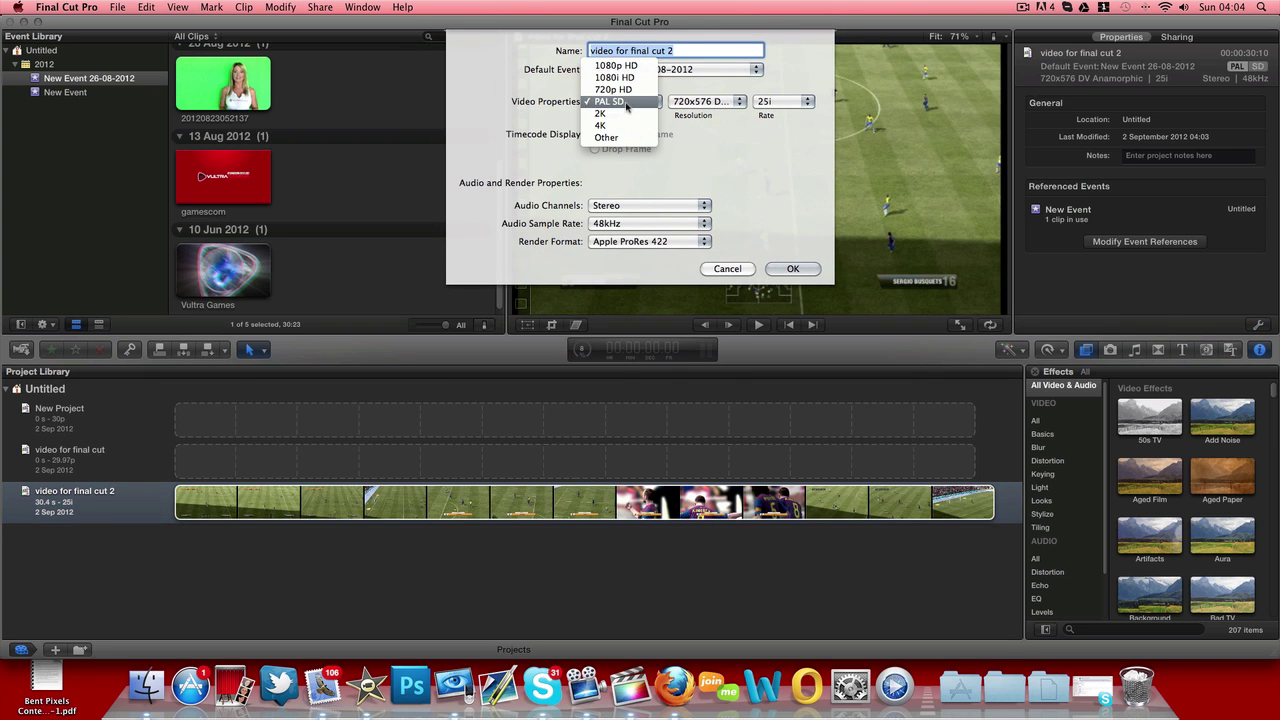
click(614, 89)
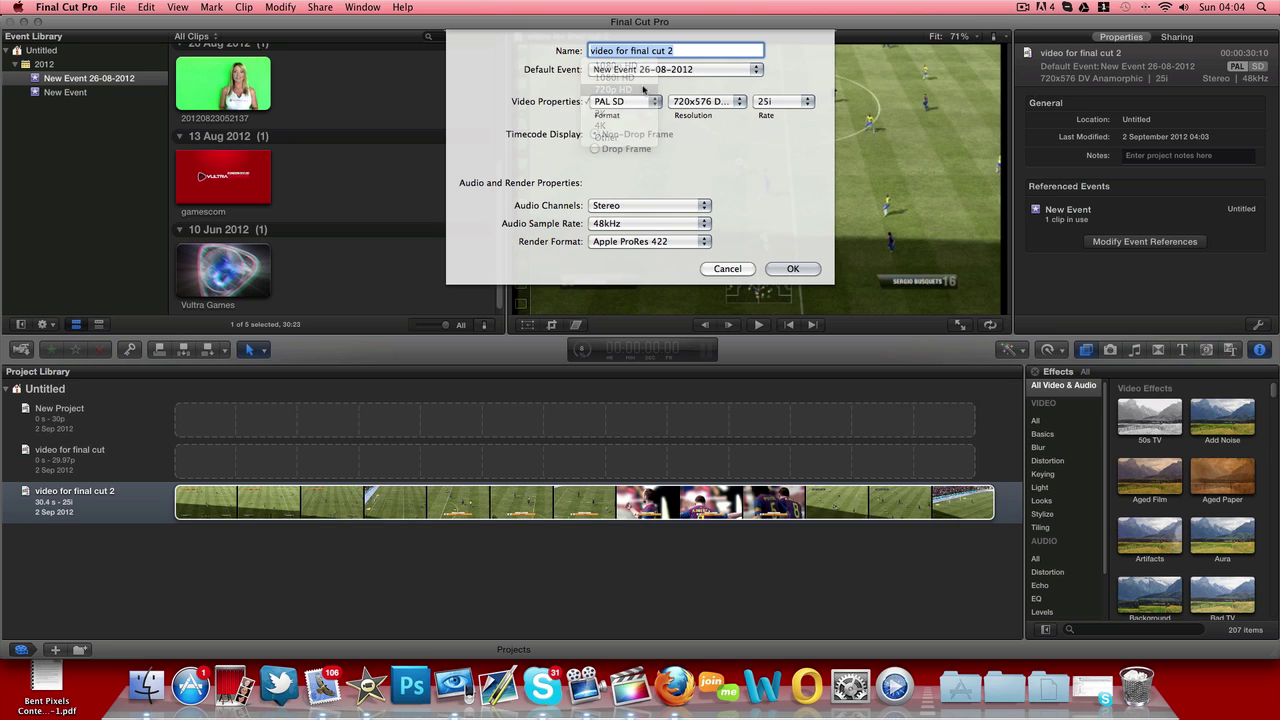
click(789, 104)
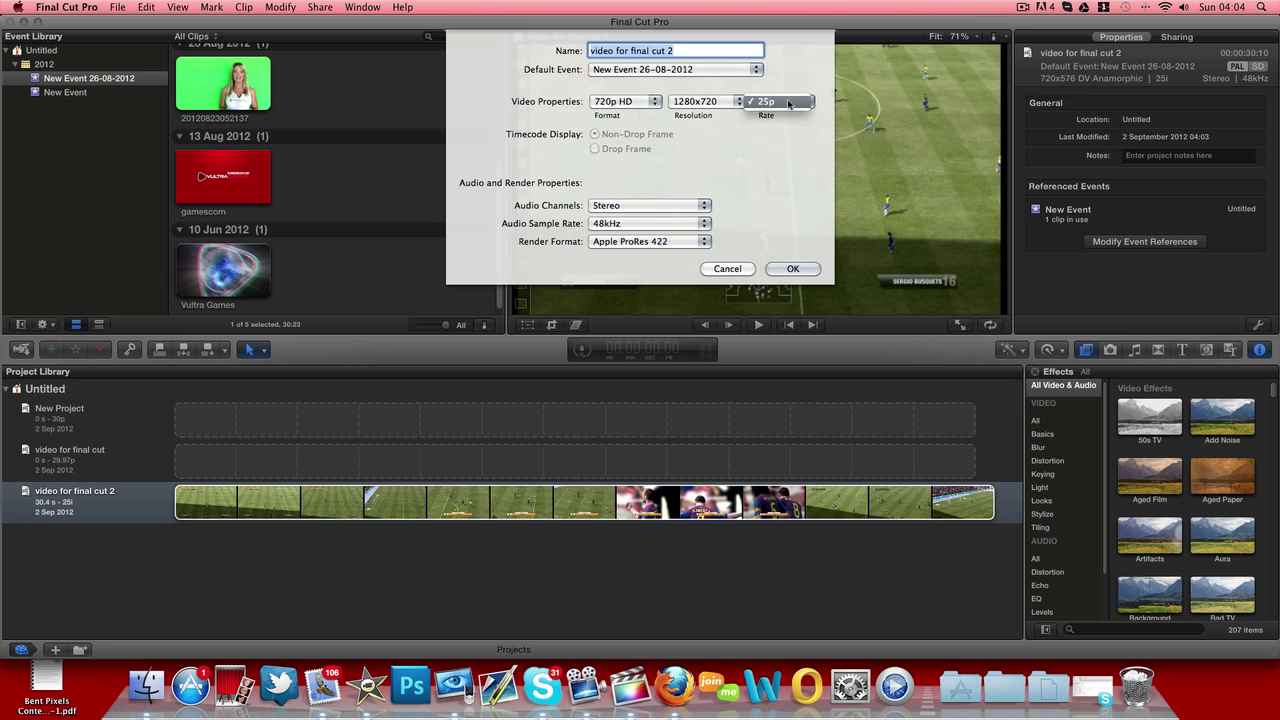
click(793, 101)
click(718, 104)
click(692, 104)
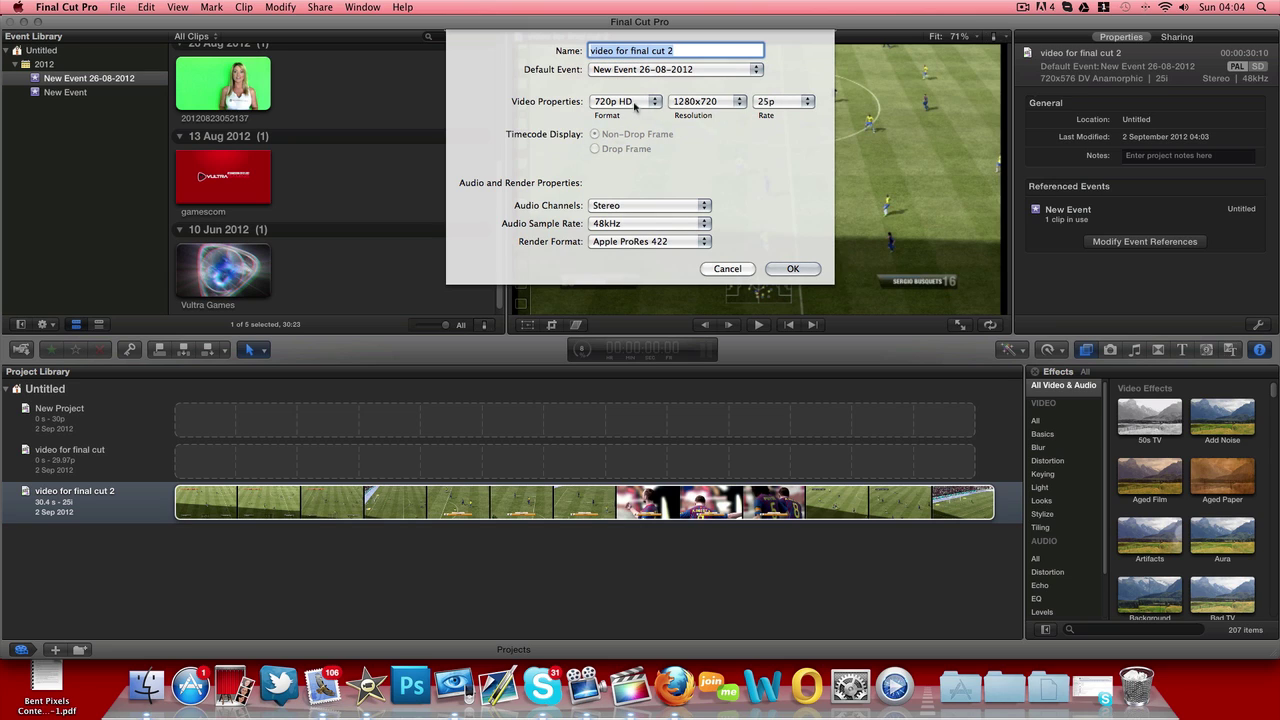
click(635, 104)
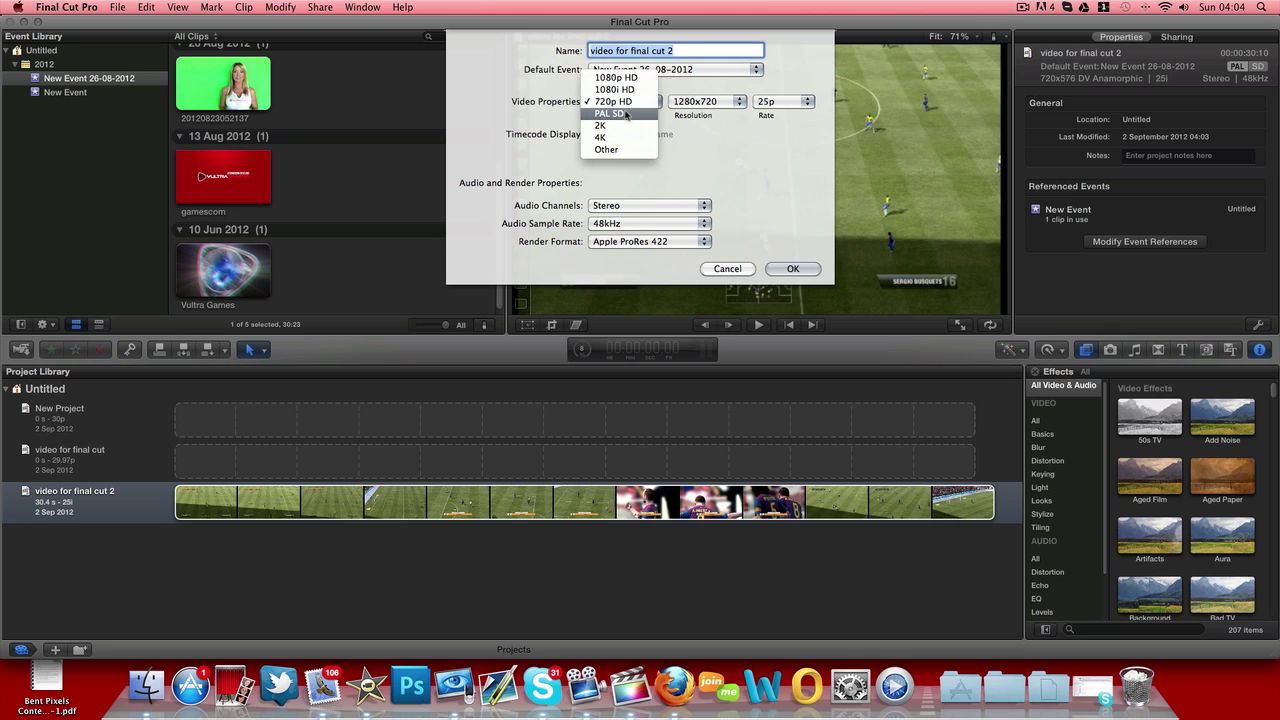
click(630, 102)
click(705, 102)
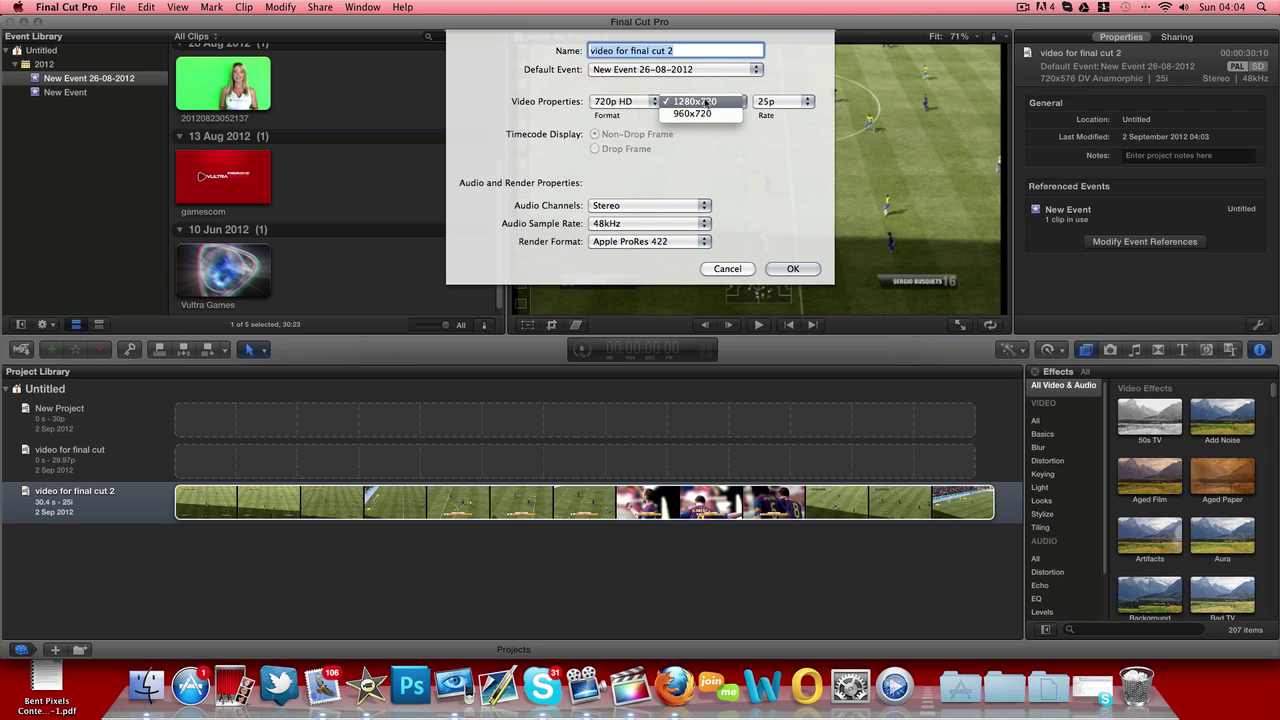
click(713, 102)
click(767, 102)
click(779, 99)
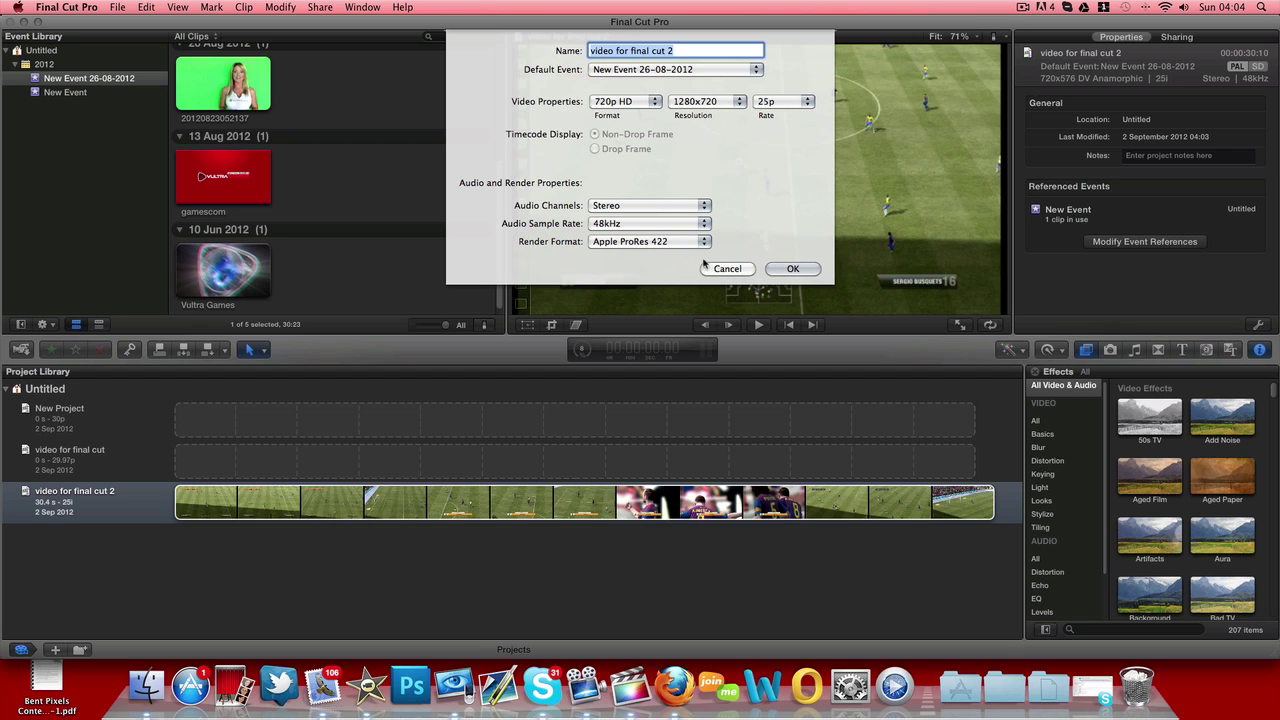
Keep Apple ProRes 422 as the render format and apply the new project settings.
click(660, 243)
click(797, 226)
click(793, 268)
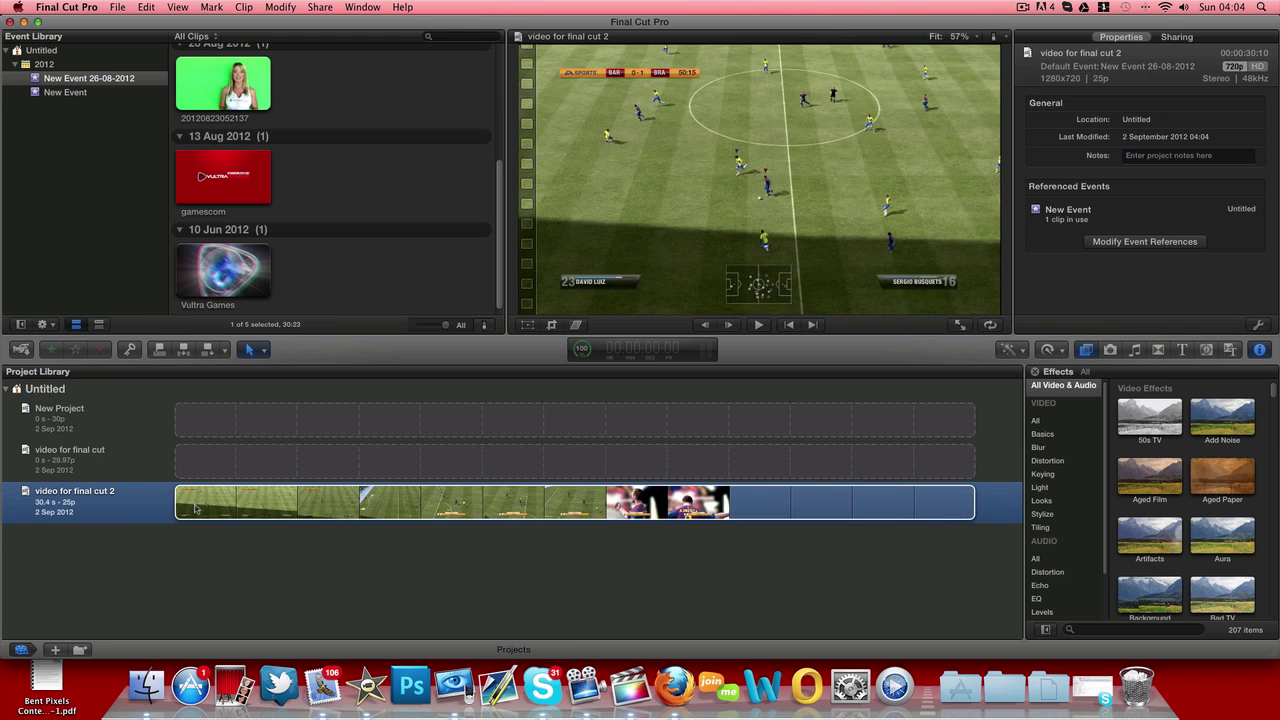
Open 'video for final cut 2' and play its 1280 × 720, 25 fps goal clip to check for flicker.
double_click(196, 509)
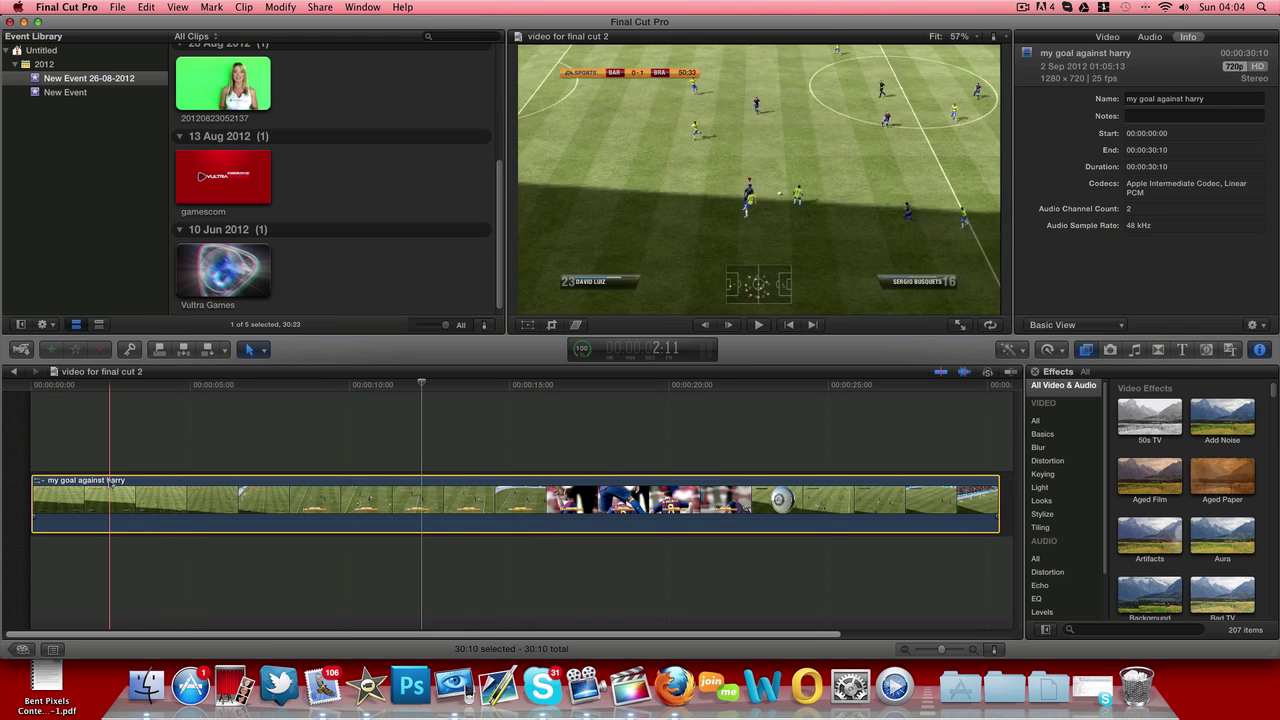
key(space)
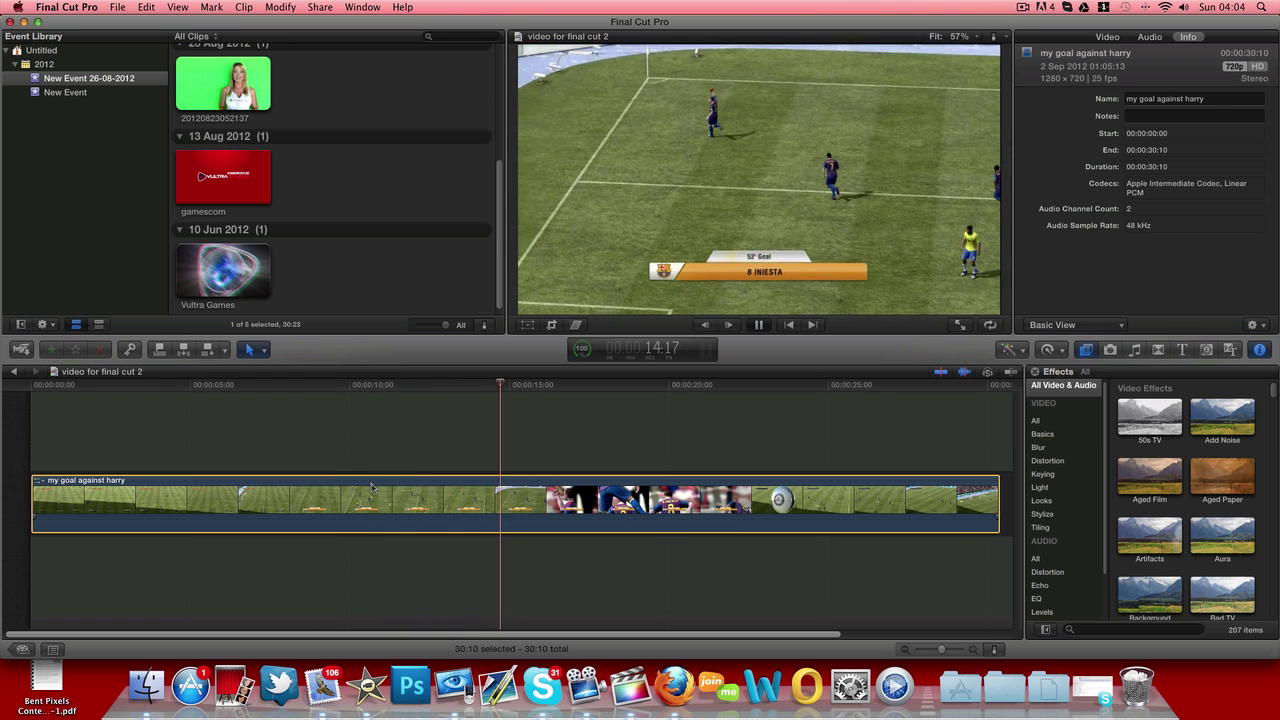
key(space)
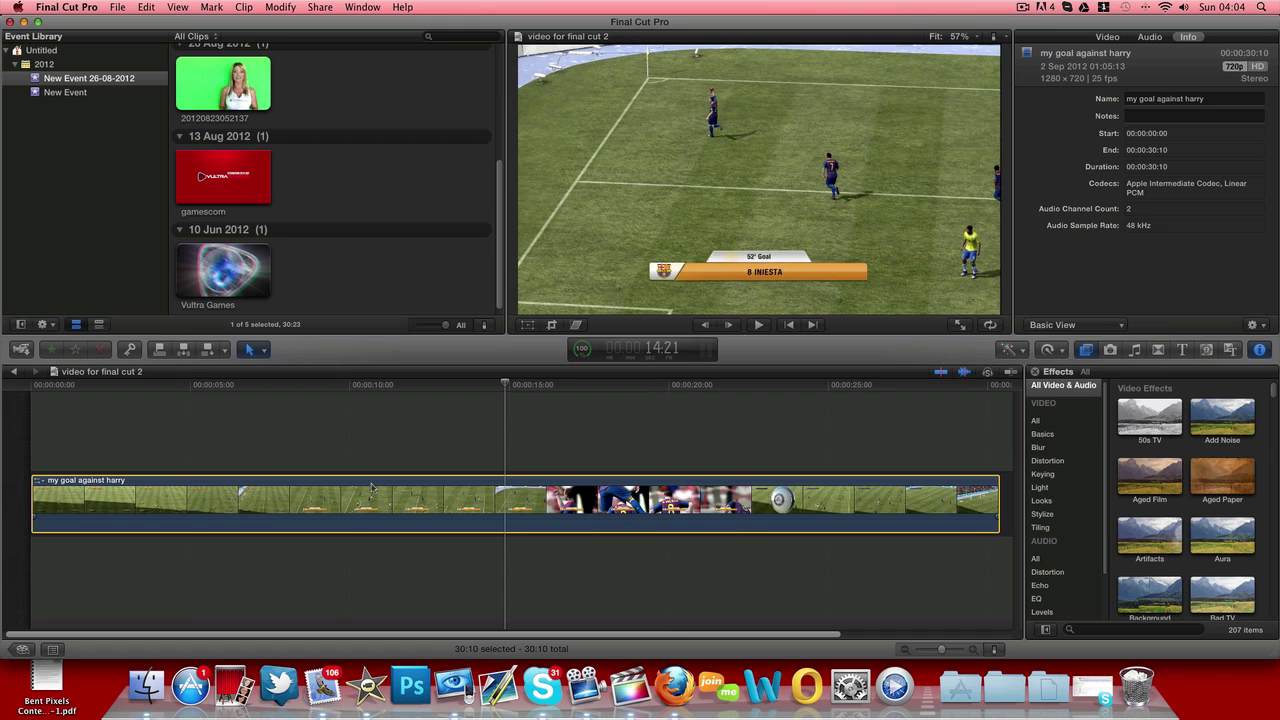